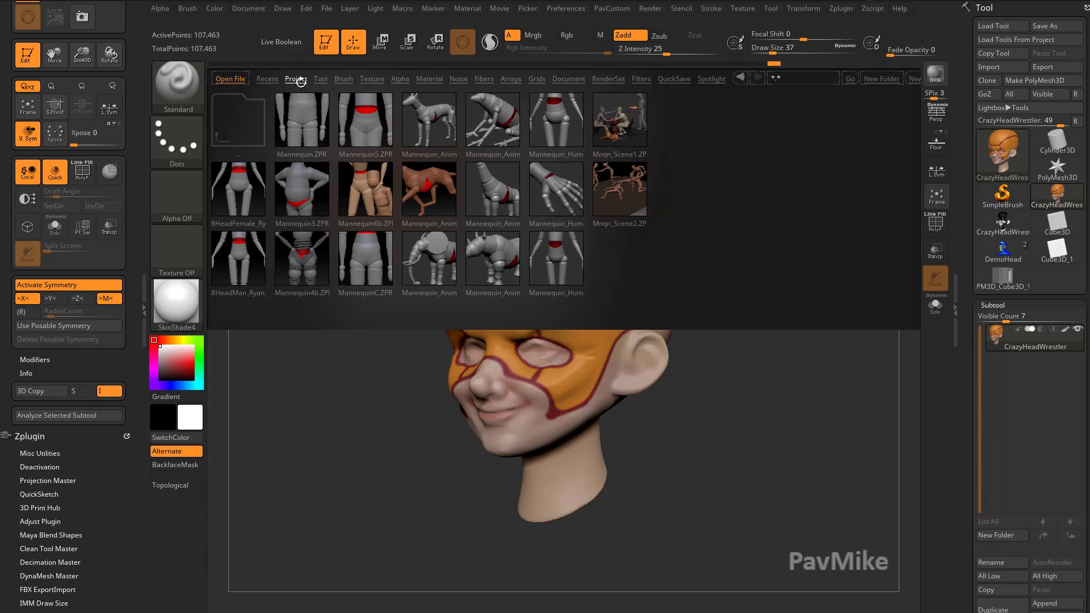
Open the Tarantula_ZSpheres project from the ZeeZoo project folder in the lightbox.
{"action": "left_click", "coordinate": [294, 79]}
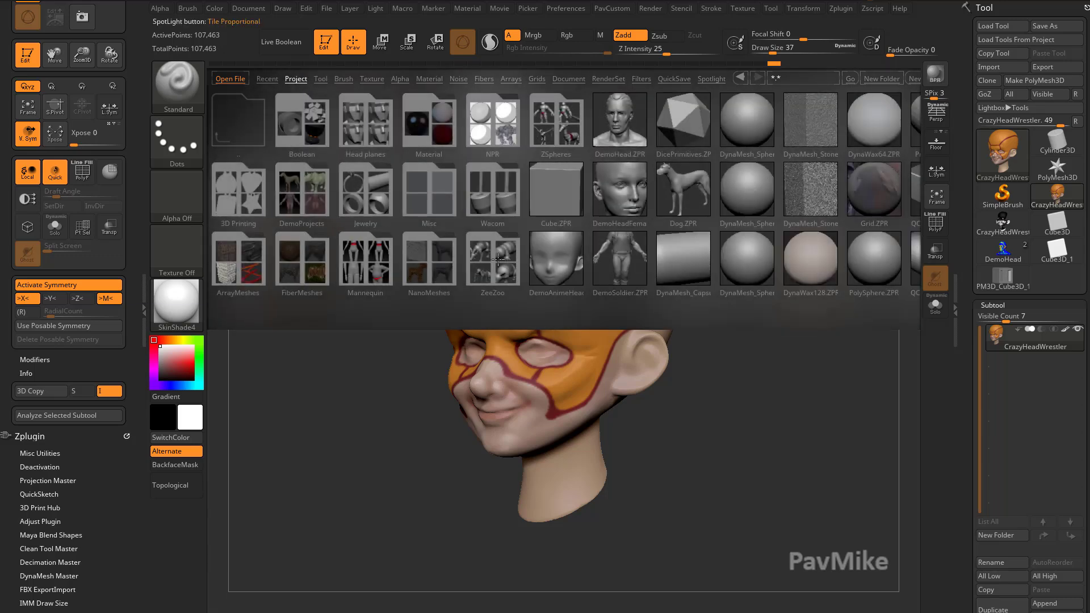
{"action": "left_click", "coordinate": [497, 259]}
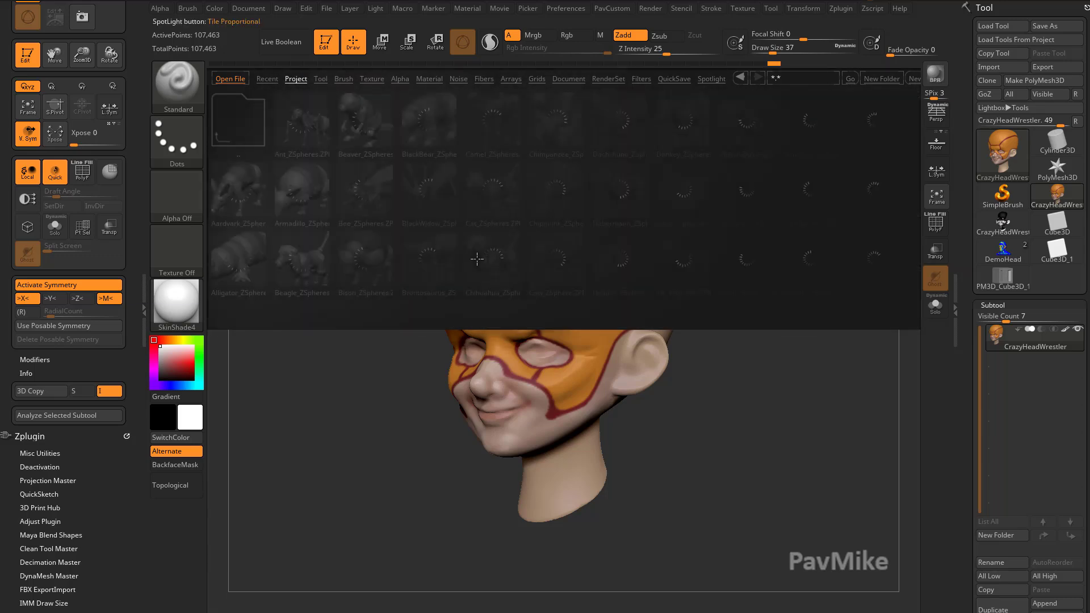
{"action": "scroll", "coordinate": [497, 239], "scroll_direction": "down", "scroll_amount": 9}
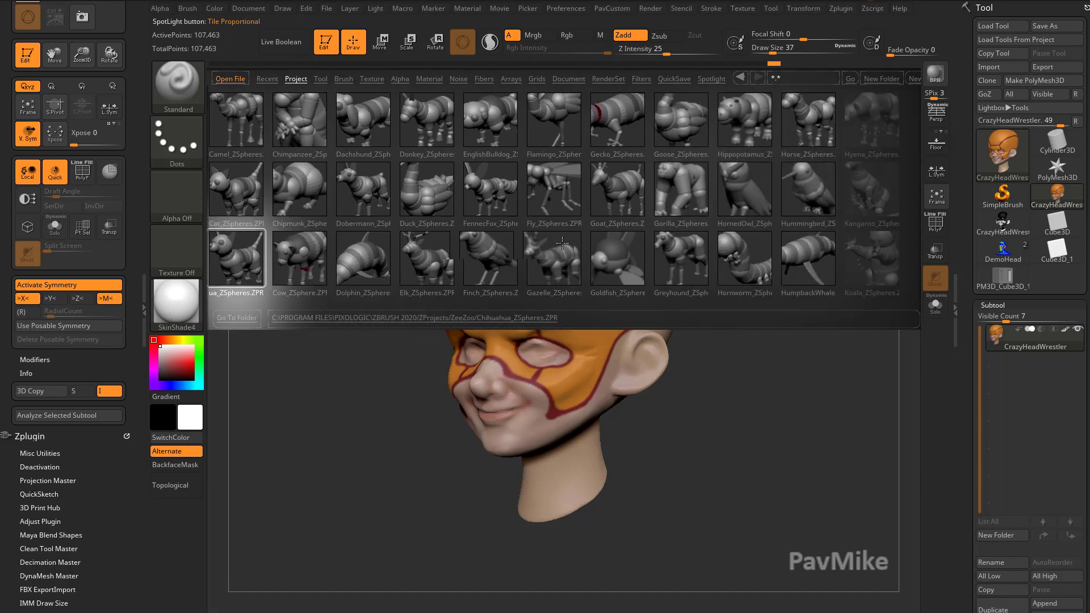
{"action": "scroll", "coordinate": [512, 247], "scroll_direction": "down", "scroll_amount": 10}
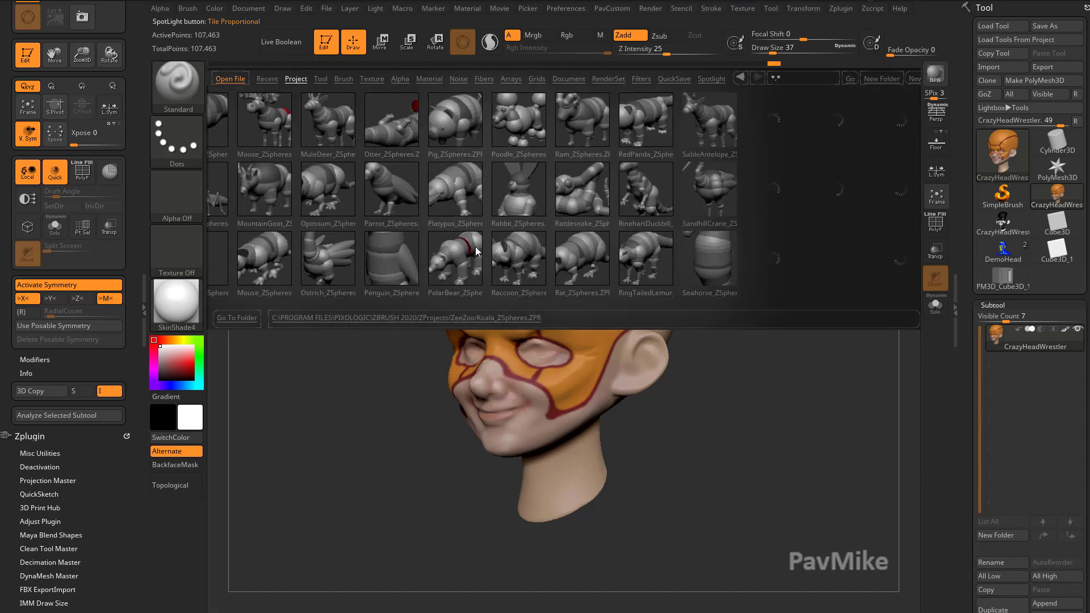
{"action": "scroll", "coordinate": [576, 257], "scroll_direction": "down", "scroll_amount": 6}
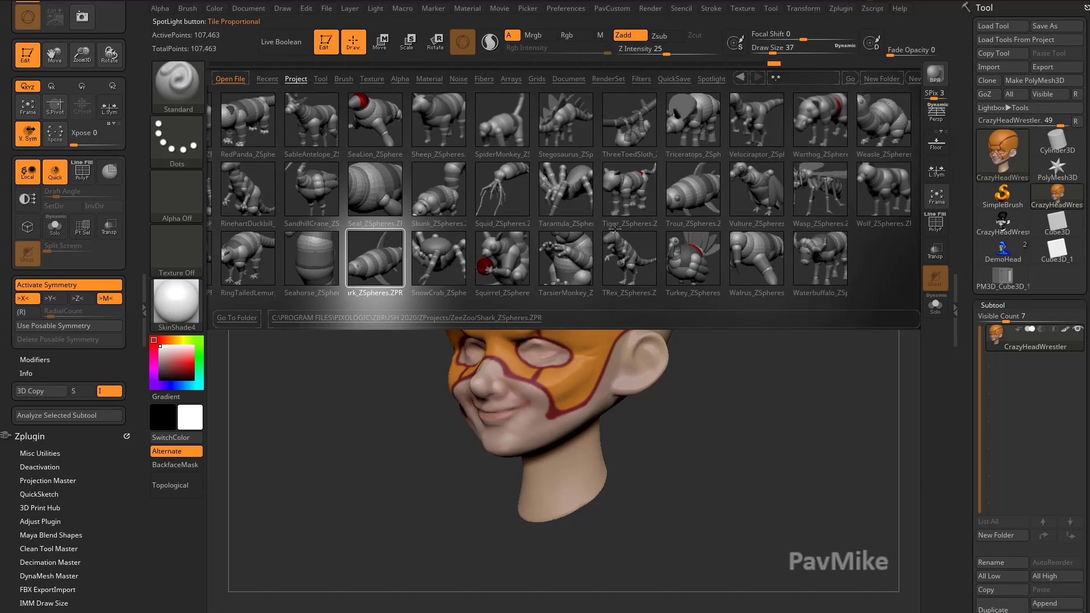
{"action": "double_click", "coordinate": [407, 189]}
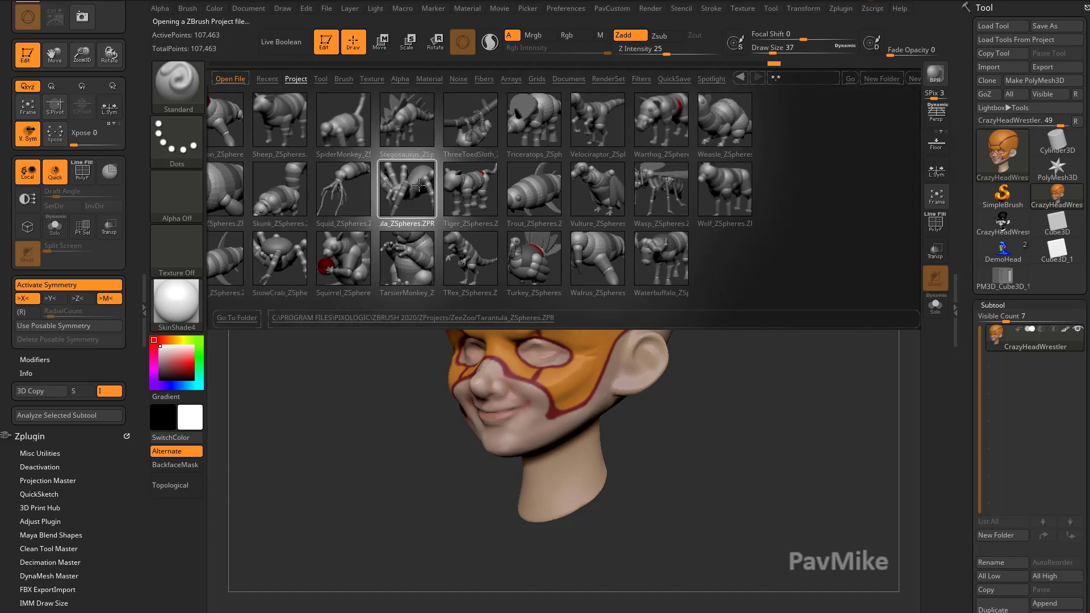
{"action": "left_click", "coordinate": [528, 289]}
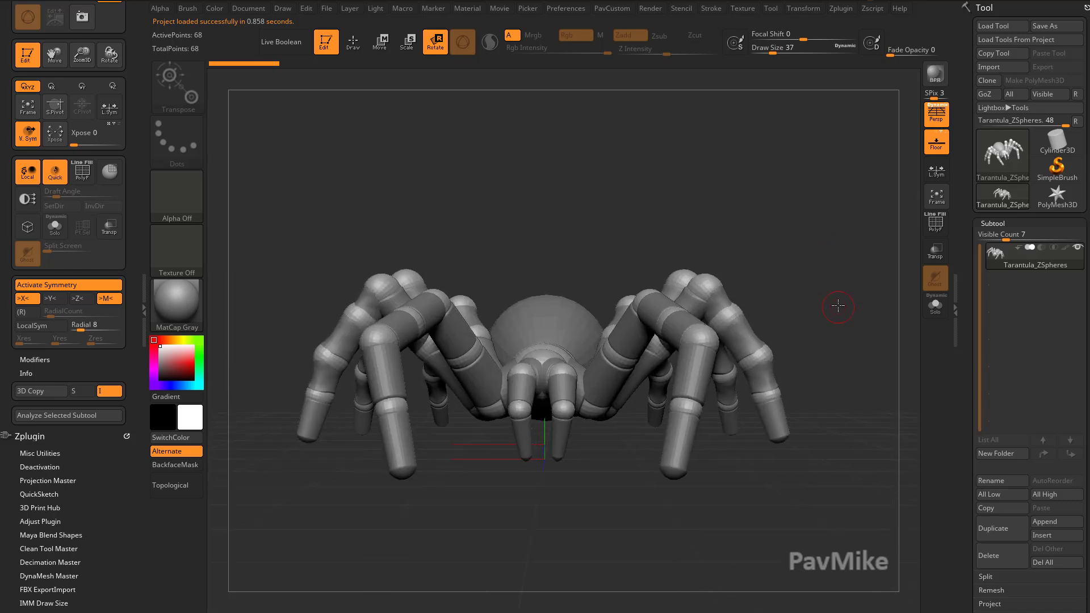
{"action": "left_click_drag", "start_coordinate": [604, 323], "coordinate": [725, 288]}
{"action": "left_click_drag", "start_coordinate": [638, 327], "coordinate": [744, 316]}
{"action": "key", "text": "ctrl+z"}
Browse the ArtStation portfolio and the YouTube channel's NEW Intro to ZBrush playlist.
{"action": "left_click_drag", "start_coordinate": [502, 212], "coordinate": [605, 71]}
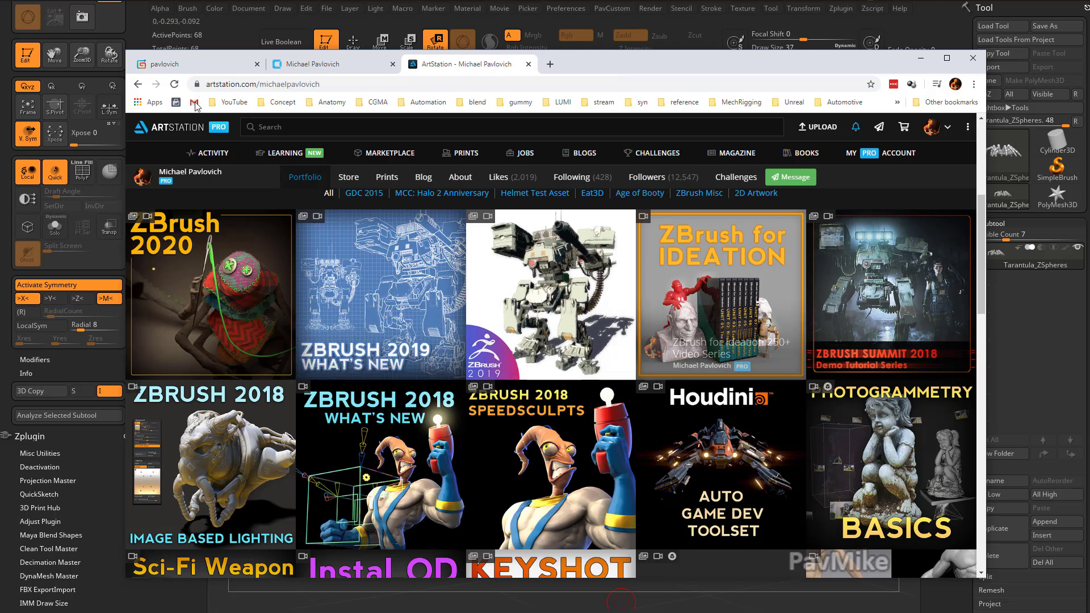
{"action": "left_click_drag", "start_coordinate": [554, 612], "coordinate": [552, 77]}
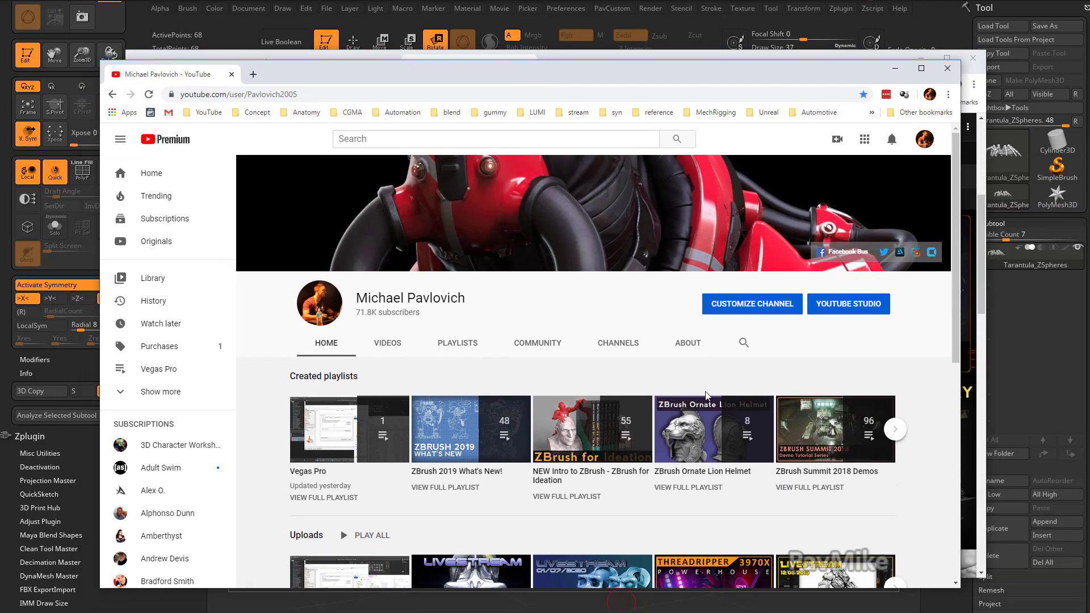
{"action": "scroll", "coordinate": [556, 430], "scroll_direction": "down", "scroll_amount": 1}
{"action": "left_click", "coordinate": [561, 440]}
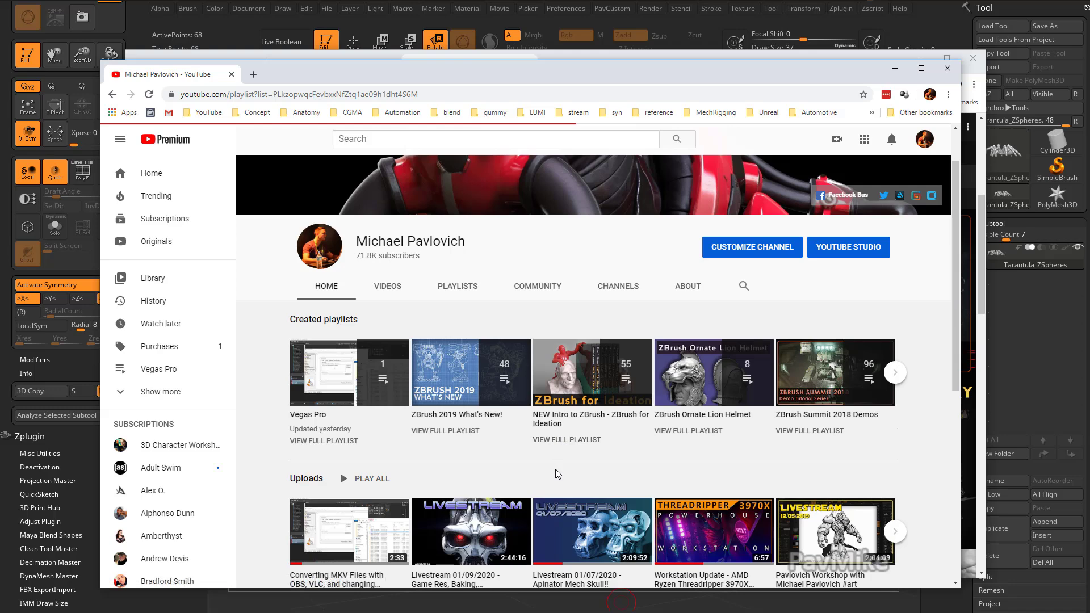
{"action": "scroll", "coordinate": [575, 402], "scroll_direction": "down", "scroll_amount": 20}
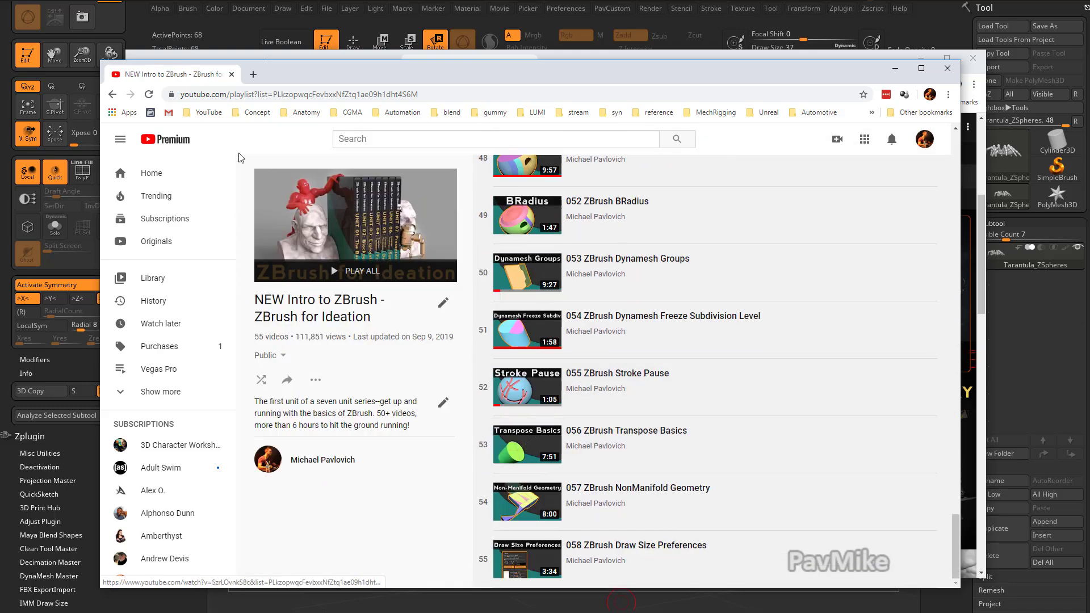
Search the YouTube channel for zspheres and scroll through the results.
{"action": "left_click", "coordinate": [113, 95]}
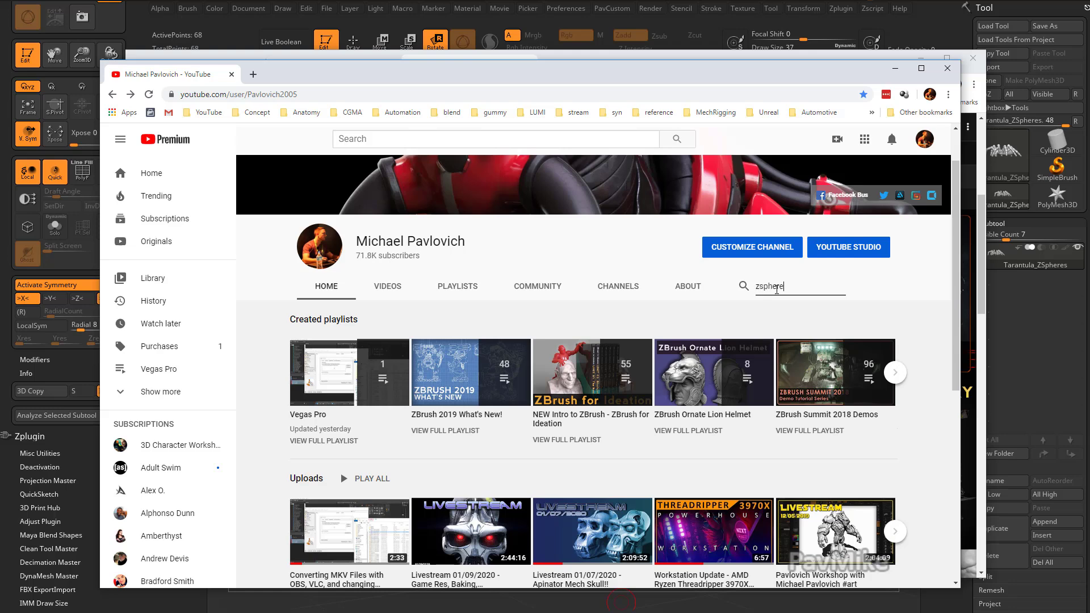
{"action": "key", "text": "Return"}
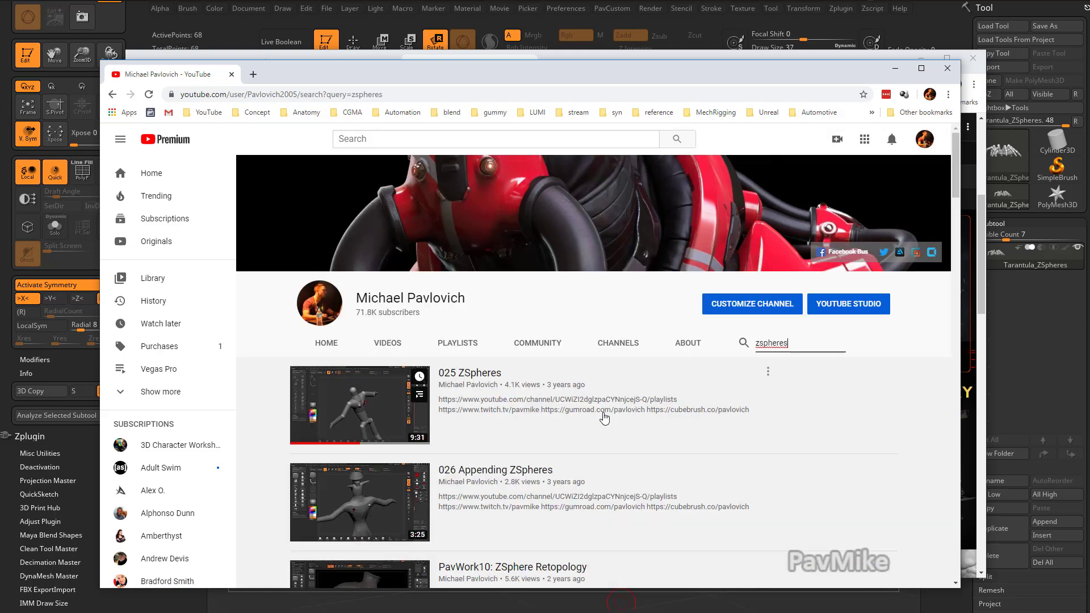
{"action": "scroll", "coordinate": [608, 414], "scroll_direction": "down", "scroll_amount": 10}
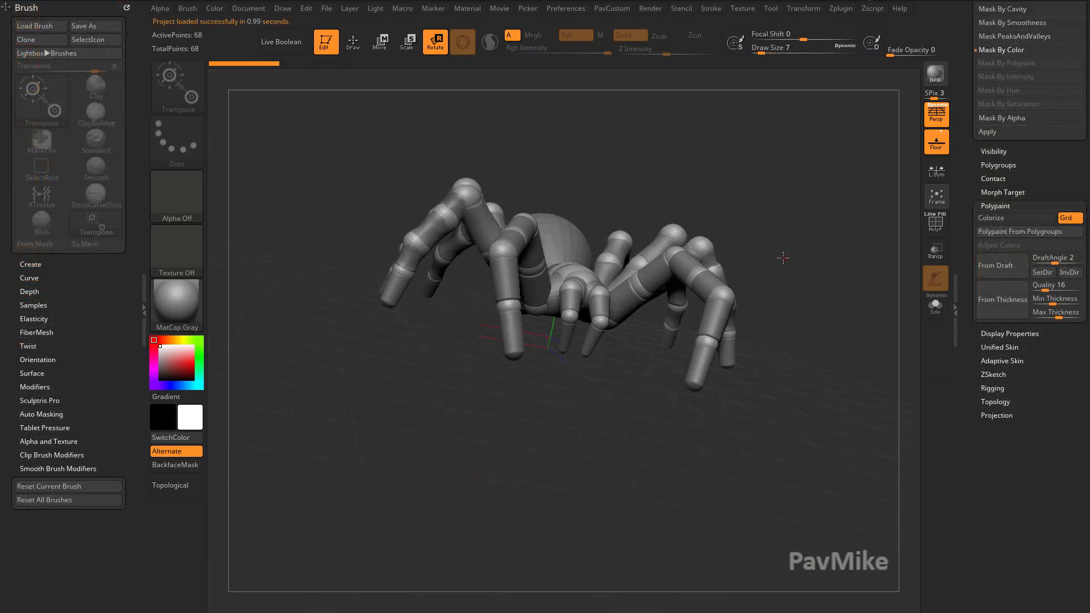
Set the draw size to 31 and turn off perspective for the tarantula view.
{"action": "mouse_move", "coordinate": [784, 258]}
{"action": "left_mouse_down"}
{"action": "mouse_move", "coordinate": [818, 229]}
{"action": "mouse_move", "coordinate": [805, 263]}
{"action": "mouse_move", "coordinate": [791, 255]}
{"action": "mouse_move", "coordinate": [819, 249]}
{"action": "left_mouse_up"}
{"action": "key", "text": "s"}
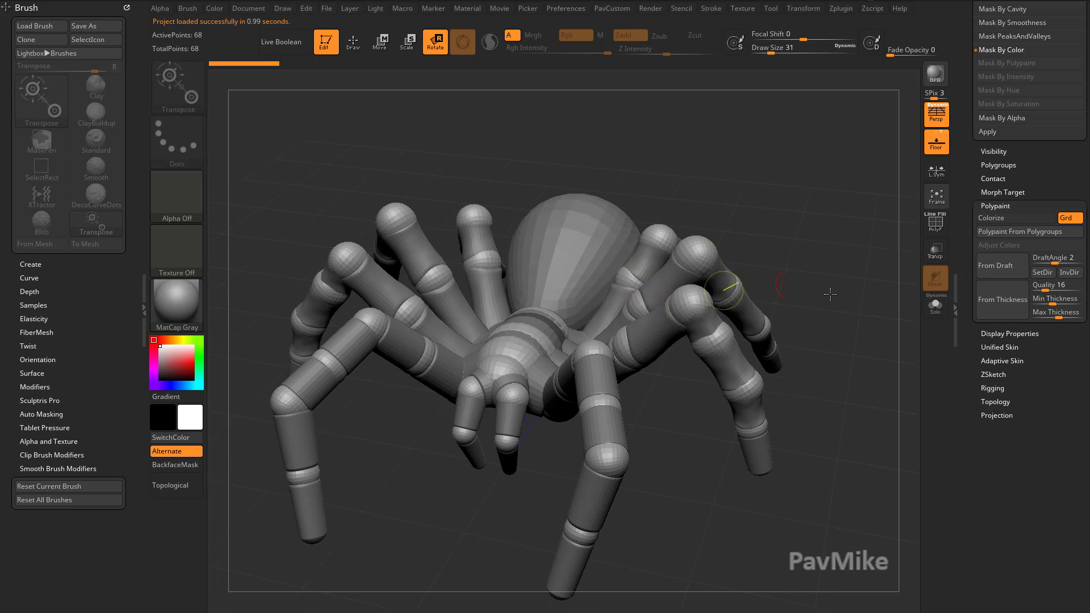
{"action": "left_click_drag", "start_coordinate": [828, 294], "coordinate": [817, 258]}
{"action": "left_click_drag", "start_coordinate": [846, 408], "coordinate": [918, 154], "text": "alt"}
{"action": "left_click", "coordinate": [935, 115]}
Try moving a rear leg ZSphere of the tarantula in Move mode.
{"action": "left_click_drag", "start_coordinate": [764, 382], "coordinate": [625, 430]}
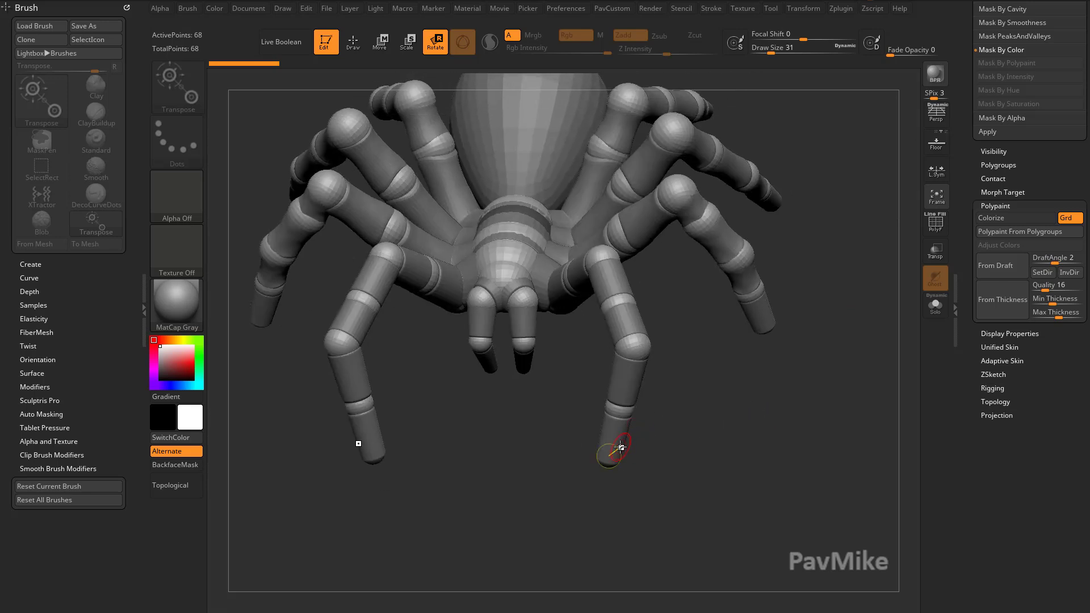
{"action": "left_click_drag", "start_coordinate": [638, 387], "coordinate": [614, 383]}
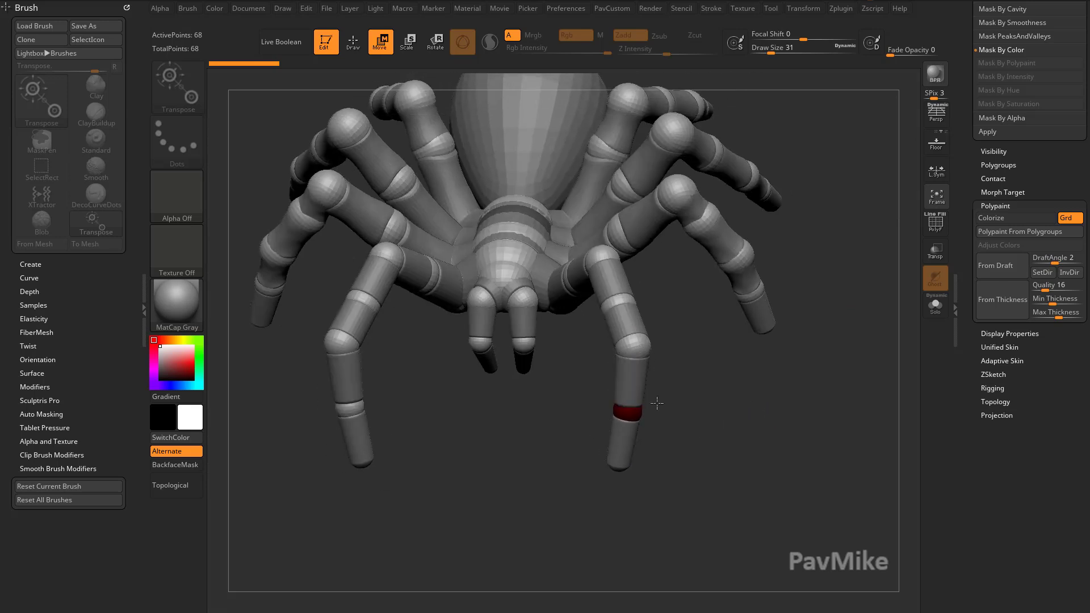
{"action": "left_click_drag", "start_coordinate": [667, 409], "coordinate": [709, 410]}
{"action": "left_click_drag", "start_coordinate": [653, 358], "coordinate": [657, 328]}
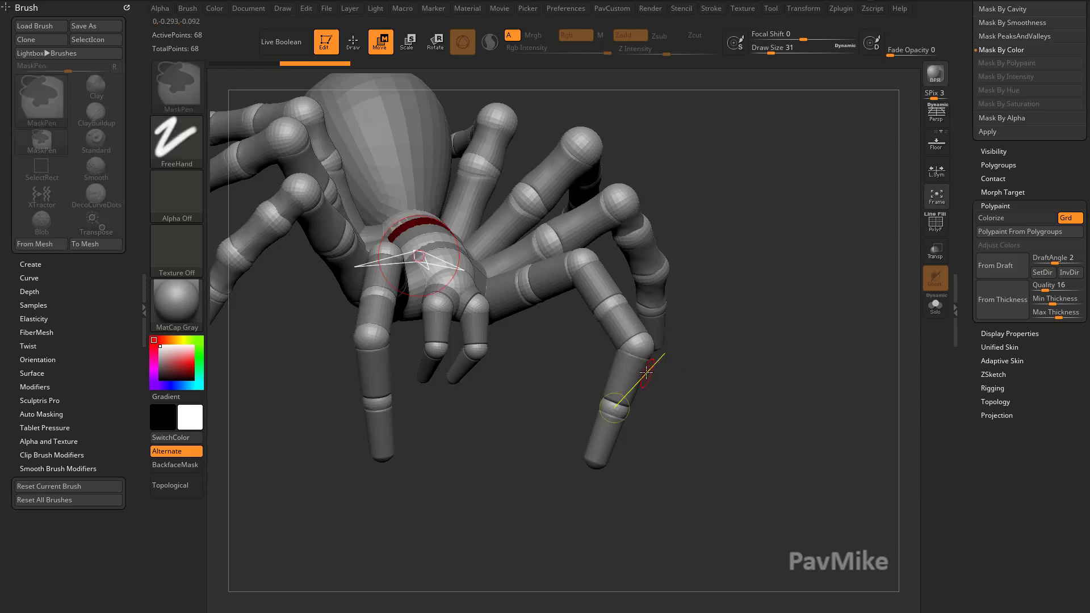
{"action": "left_click_drag", "start_coordinate": [689, 428], "coordinate": [889, 408]}
{"action": "key", "text": "ctrl+z"}
Move a rear leg's lower ZSphere to bend the leg.
{"action": "left_click_drag", "start_coordinate": [761, 349], "coordinate": [680, 349]}
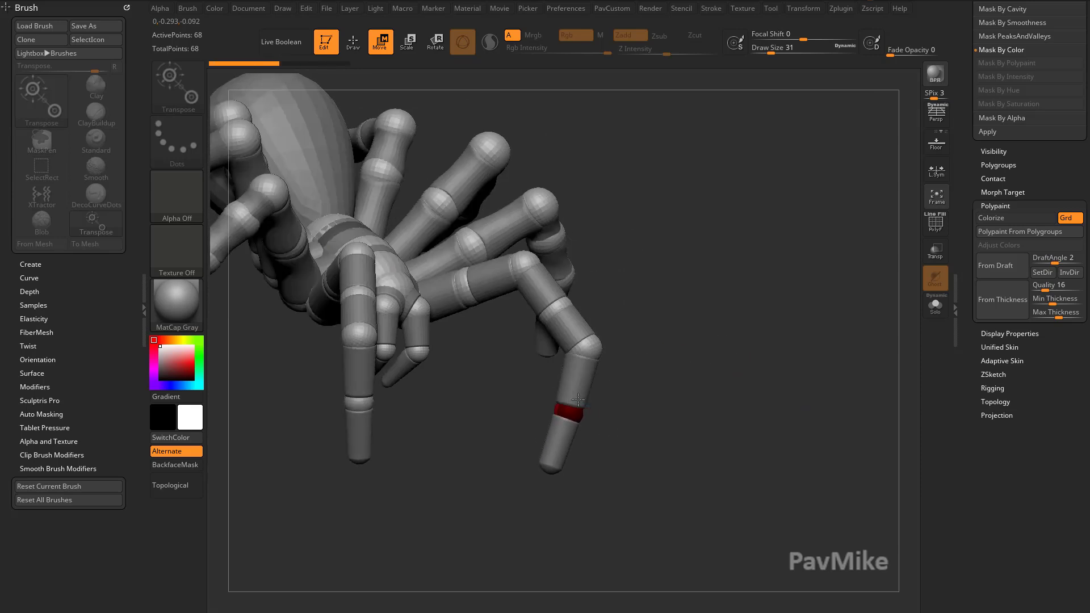
{"action": "left_click_drag", "start_coordinate": [638, 381], "coordinate": [591, 408]}
{"action": "mouse_move", "coordinate": [577, 335]}
{"action": "left_mouse_down"}
{"action": "mouse_move", "coordinate": [595, 283]}
{"action": "mouse_move", "coordinate": [578, 335]}
{"action": "left_mouse_up"}
{"action": "mouse_move", "coordinate": [538, 294]}
{"action": "left_mouse_down"}
{"action": "mouse_move", "coordinate": [567, 253]}
{"action": "mouse_move", "coordinate": [535, 299]}
{"action": "left_mouse_up"}
{"action": "key", "text": "ctrl+z"}
Rotate a leg segment of the tarantula in Rotate mode.
{"action": "left_click_drag", "start_coordinate": [649, 276], "coordinate": [674, 318], "text": "alt"}
{"action": "key", "text": "r"}
{"action": "left_click_drag", "start_coordinate": [576, 344], "coordinate": [581, 310]}
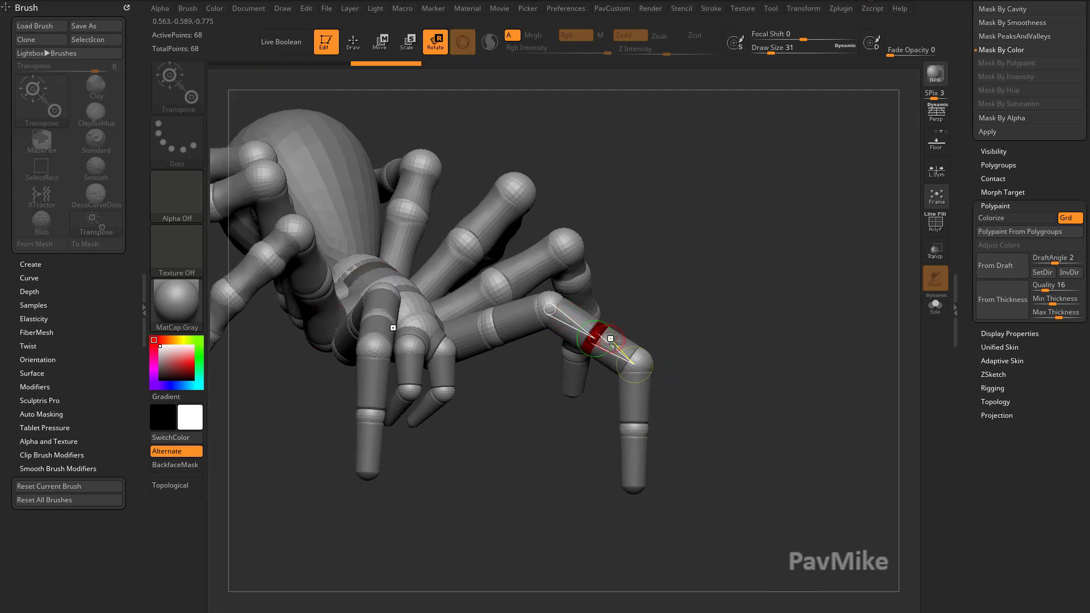
{"action": "mouse_move", "coordinate": [683, 405]}
{"action": "left_mouse_down"}
{"action": "mouse_move", "coordinate": [573, 389]}
{"action": "mouse_move", "coordinate": [640, 426]}
{"action": "mouse_move", "coordinate": [676, 386]}
{"action": "left_mouse_up"}
{"action": "key", "text": "ctrl+z"}
Raise the front pair of legs and step back through the edit history, redoing one step.
{"action": "left_click_drag", "start_coordinate": [504, 392], "coordinate": [623, 186]}
{"action": "left_click_drag", "start_coordinate": [763, 272], "coordinate": [683, 273]}
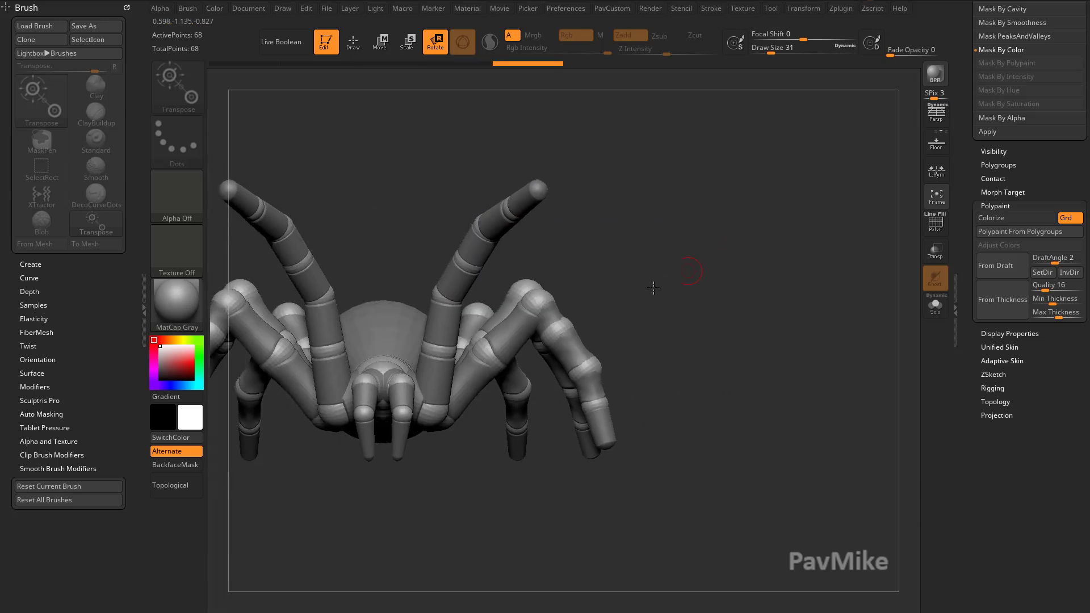
{"action": "key", "text": "ctrl+z"}
{"action": "key", "text": "ctrl+z"}
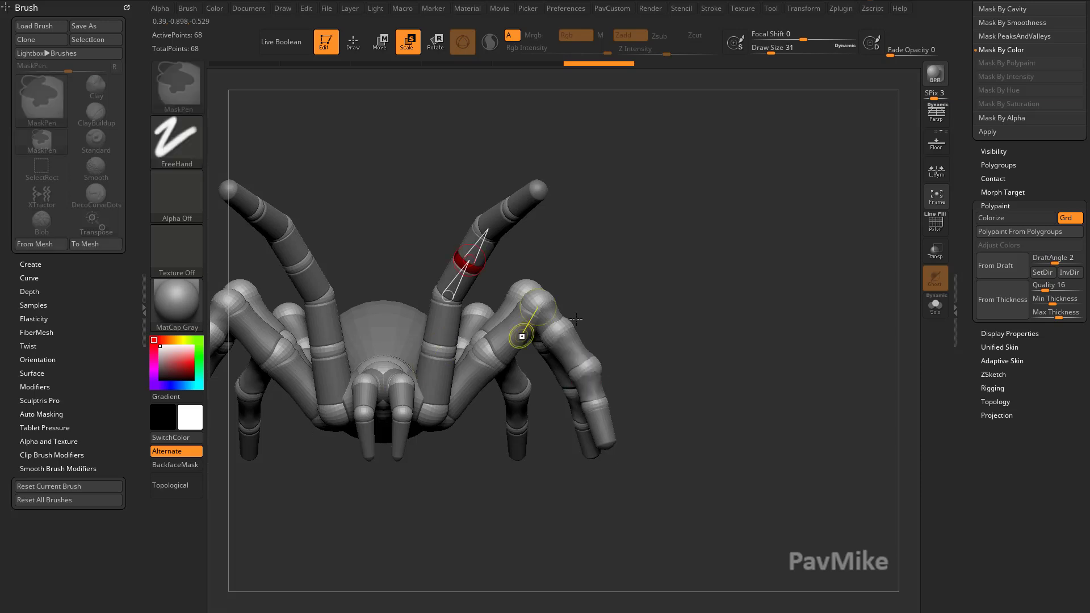
{"action": "key", "text": "ctrl+z"}
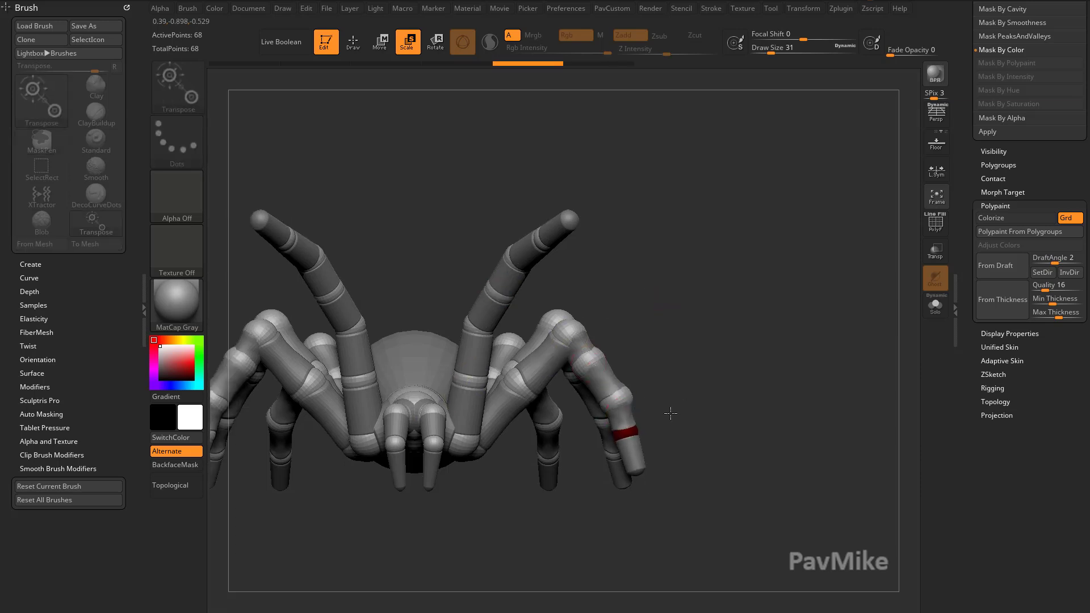
{"action": "key", "text": "ctrl+z"}
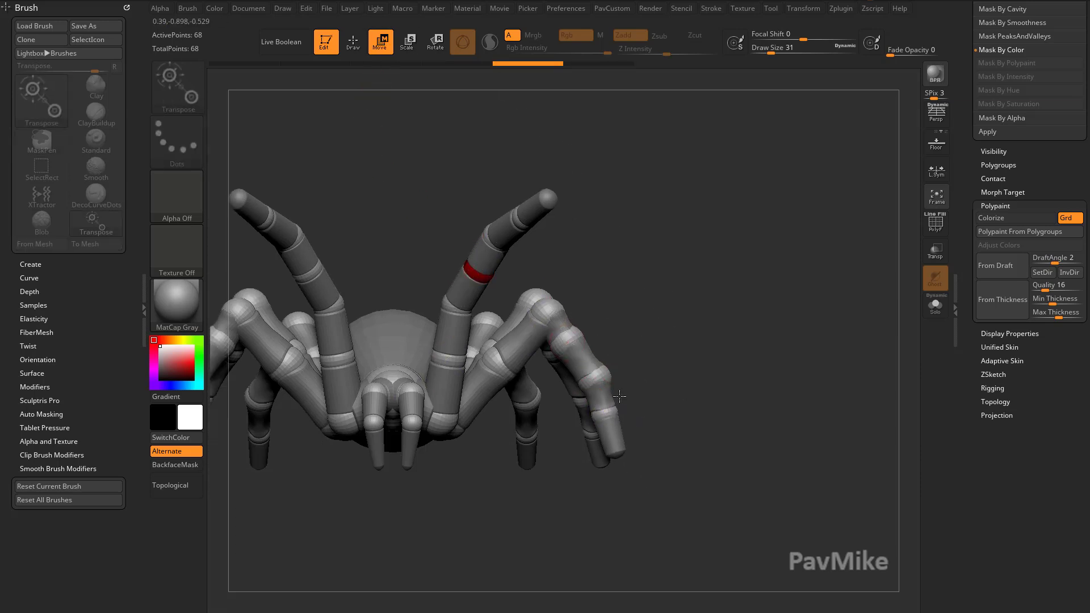
{"action": "key", "text": "ctrl+shift+z"}
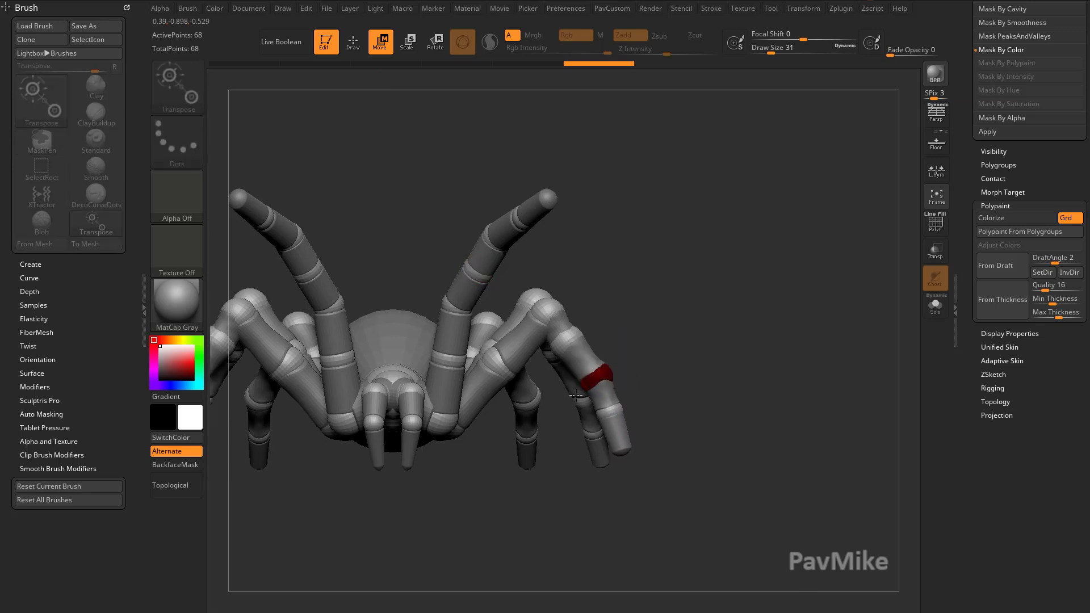
{"action": "left_click_drag", "start_coordinate": [686, 395], "coordinate": [695, 392]}
{"action": "key", "text": "ctrl+z"}
{"action": "left_click_drag", "start_coordinate": [614, 449], "coordinate": [756, 509]}
{"action": "key", "text": "ctrl+z"}
{"action": "mouse_move", "coordinate": [679, 392]}
{"action": "left_mouse_down"}
{"action": "mouse_move", "coordinate": [735, 372]}
{"action": "mouse_move", "coordinate": [730, 389]}
{"action": "left_mouse_up"}
{"action": "key", "text": "ctrl+z"}
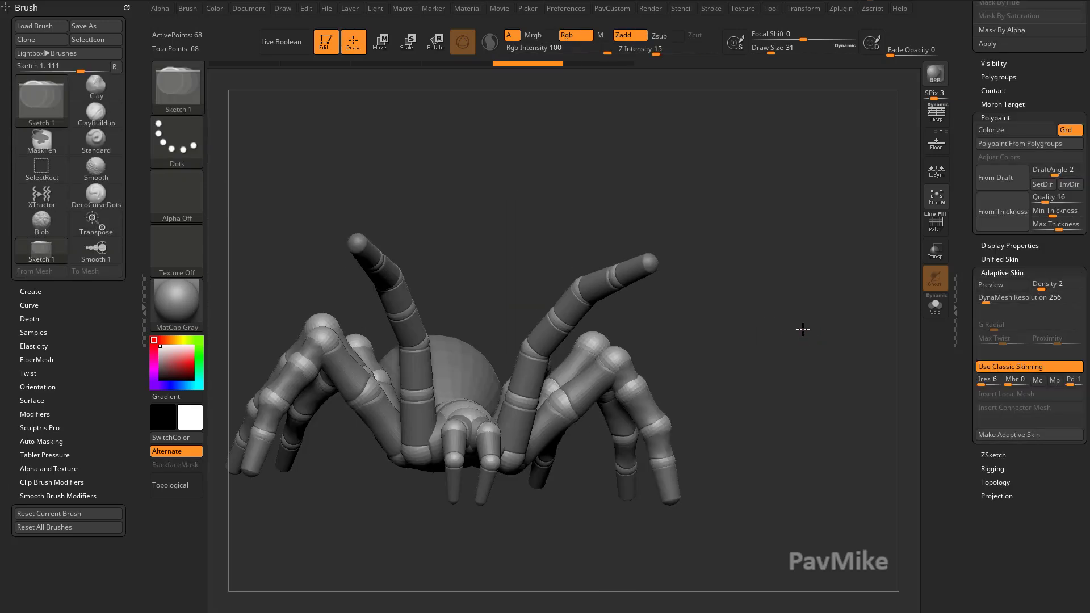
Scale and move a front leg ZSphere to lengthen the raised leg.
{"action": "mouse_move", "coordinate": [803, 329]}
{"action": "left_mouse_down"}
{"action": "mouse_move", "coordinate": [747, 297]}
{"action": "mouse_move", "coordinate": [823, 377]}
{"action": "mouse_move", "coordinate": [786, 380]}
{"action": "mouse_move", "coordinate": [763, 252]}
{"action": "mouse_move", "coordinate": [811, 278]}
{"action": "mouse_move", "coordinate": [806, 318]}
{"action": "mouse_move", "coordinate": [757, 318]}
{"action": "mouse_move", "coordinate": [640, 371]}
{"action": "mouse_move", "coordinate": [555, 468]}
{"action": "mouse_move", "coordinate": [537, 463]}
{"action": "mouse_move", "coordinate": [557, 595]}
{"action": "left_mouse_up"}
{"action": "key", "text": "e"}
{"action": "left_click_drag", "start_coordinate": [573, 397], "coordinate": [661, 376]}
{"action": "key", "text": "w"}
{"action": "mouse_move", "coordinate": [590, 323]}
{"action": "left_mouse_down"}
{"action": "mouse_move", "coordinate": [625, 292]}
{"action": "mouse_move", "coordinate": [609, 300]}
{"action": "mouse_move", "coordinate": [618, 311]}
{"action": "mouse_move", "coordinate": [577, 300]}
{"action": "mouse_move", "coordinate": [631, 289]}
{"action": "left_mouse_up"}
{"action": "left_click", "coordinate": [550, 357]}
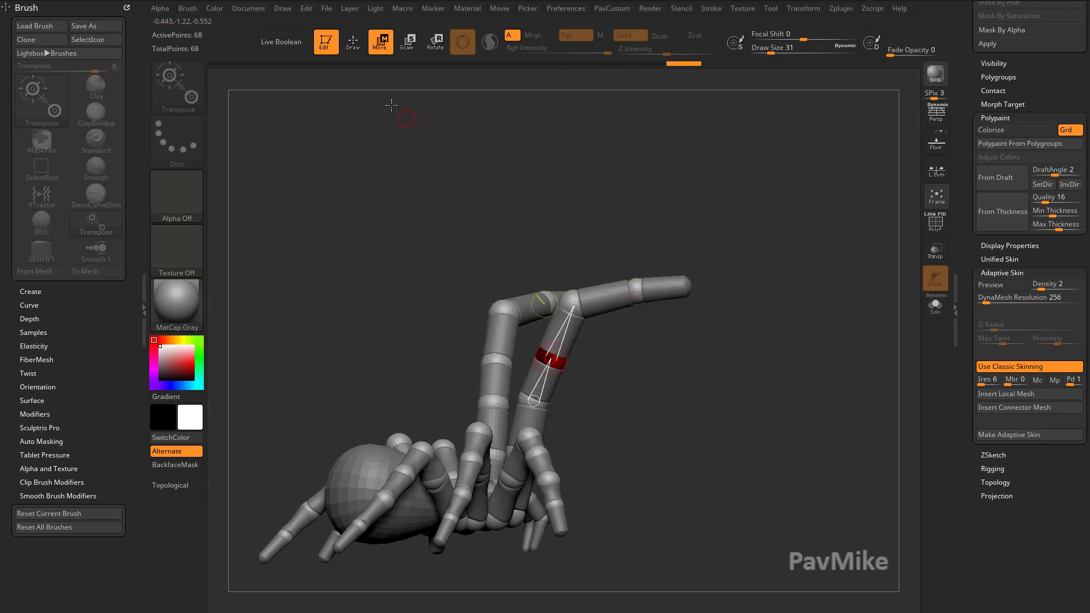
Move the raised leg's ZSpheres to reposition the leg.
{"action": "mouse_move", "coordinate": [707, 377]}
{"action": "left_mouse_down"}
{"action": "mouse_move", "coordinate": [738, 347]}
{"action": "mouse_move", "coordinate": [763, 351]}
{"action": "mouse_move", "coordinate": [727, 347]}
{"action": "mouse_move", "coordinate": [719, 369]}
{"action": "left_mouse_up"}
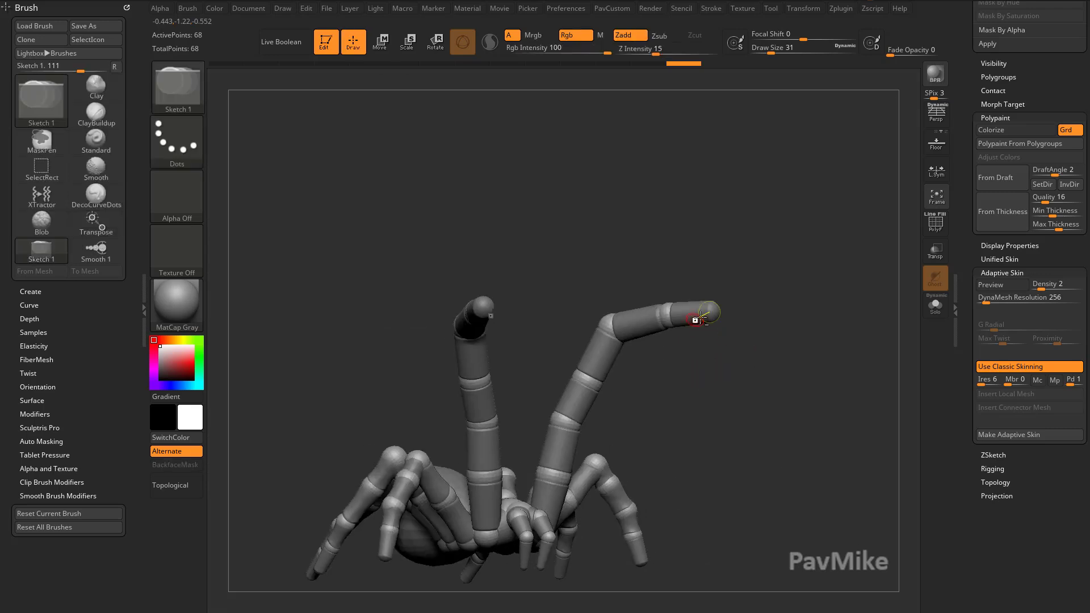
{"action": "left_click_drag", "start_coordinate": [696, 311], "coordinate": [621, 362]}
{"action": "left_click_drag", "start_coordinate": [693, 372], "coordinate": [721, 340]}
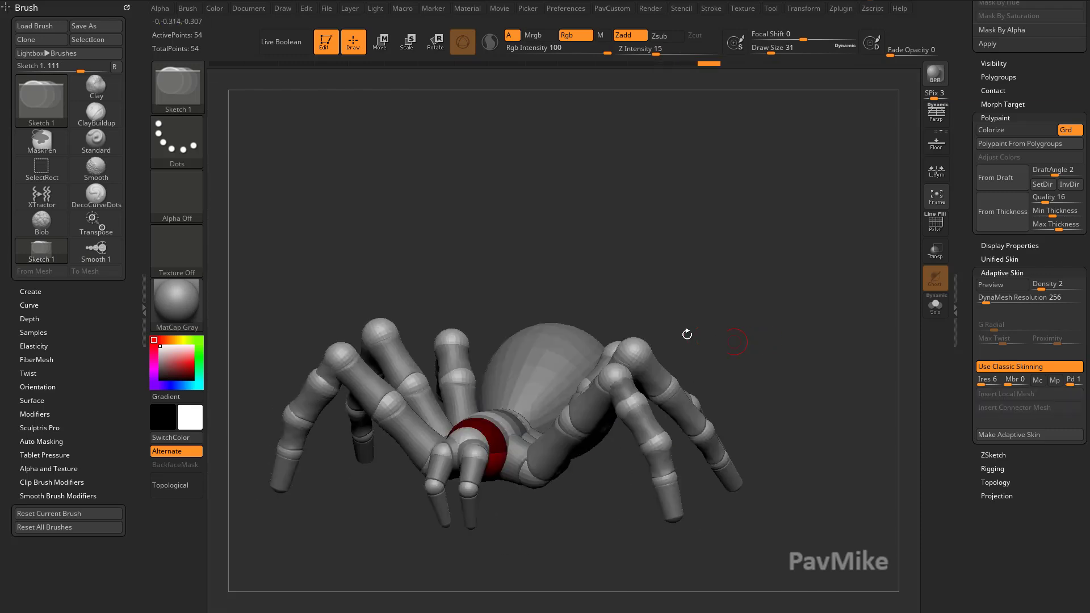
Frame the model and draw a new ZSphere chain off the tarantula's head.
{"action": "left_click", "coordinate": [380, 44]}
{"action": "key", "text": "q"}
{"action": "key", "text": "f"}
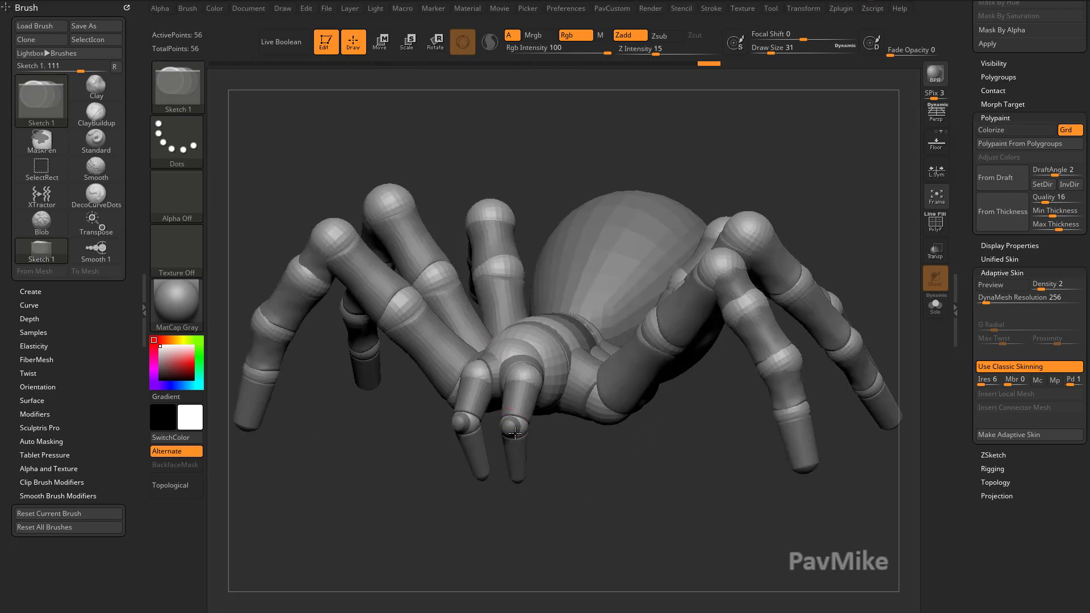
{"action": "mouse_move", "coordinate": [517, 433]}
{"action": "right_mouse_down"}
{"action": "mouse_move", "coordinate": [488, 433]}
{"action": "mouse_move", "coordinate": [523, 448]}
{"action": "mouse_move", "coordinate": [462, 449]}
{"action": "right_mouse_up"}
{"action": "key", "text": "w"}
{"action": "key", "text": "q"}
{"action": "key", "text": "w"}
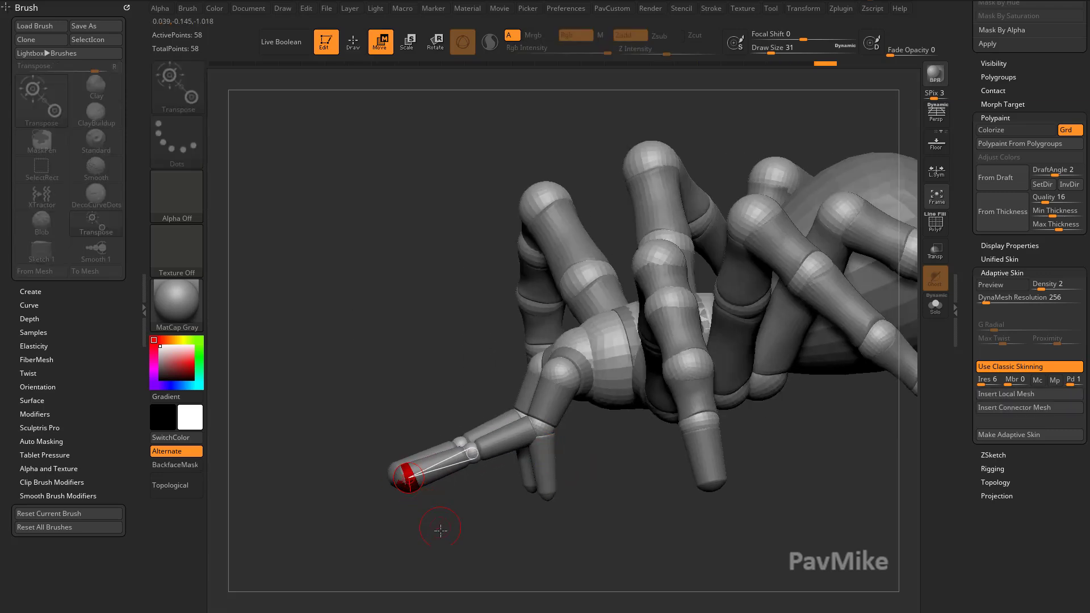
Position the new chain's ZSpheres to extend it outward from the head.
{"action": "right_click_drag", "start_coordinate": [441, 530], "coordinate": [469, 467]}
{"action": "left_click_drag", "start_coordinate": [472, 399], "coordinate": [410, 339]}
{"action": "right_click_drag", "start_coordinate": [472, 334], "coordinate": [395, 505]}
{"action": "key", "text": "q"}
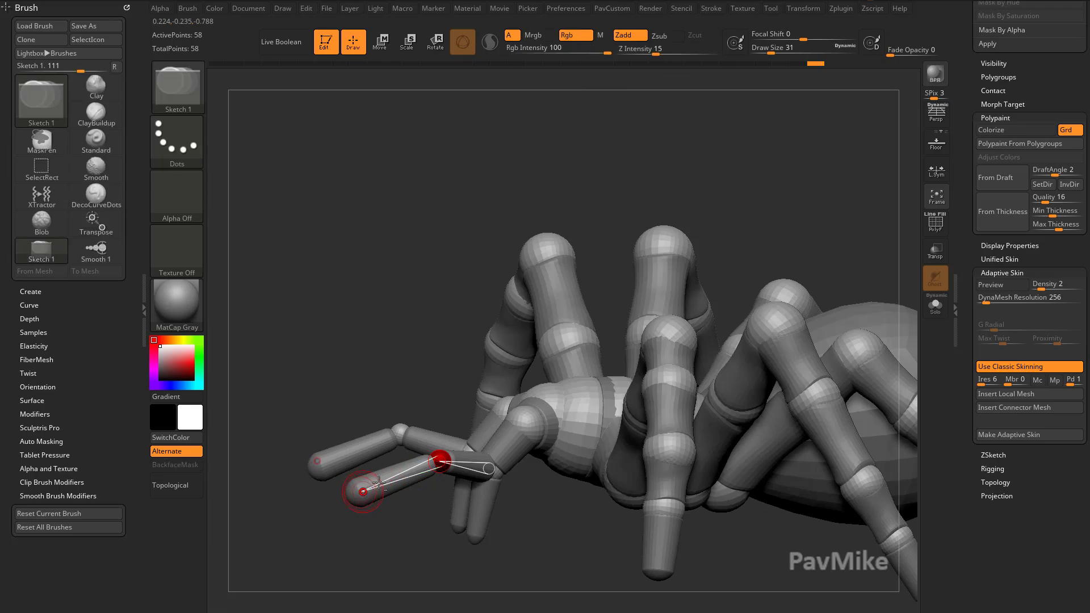
Delete the added chain's ZSpheres and set the draw size to 18.
{"action": "left_click", "coordinate": [362, 491], "text": "alt"}
{"action": "left_click", "coordinate": [440, 460], "text": "alt"}
{"action": "left_click_drag", "start_coordinate": [344, 528], "coordinate": [392, 528]}
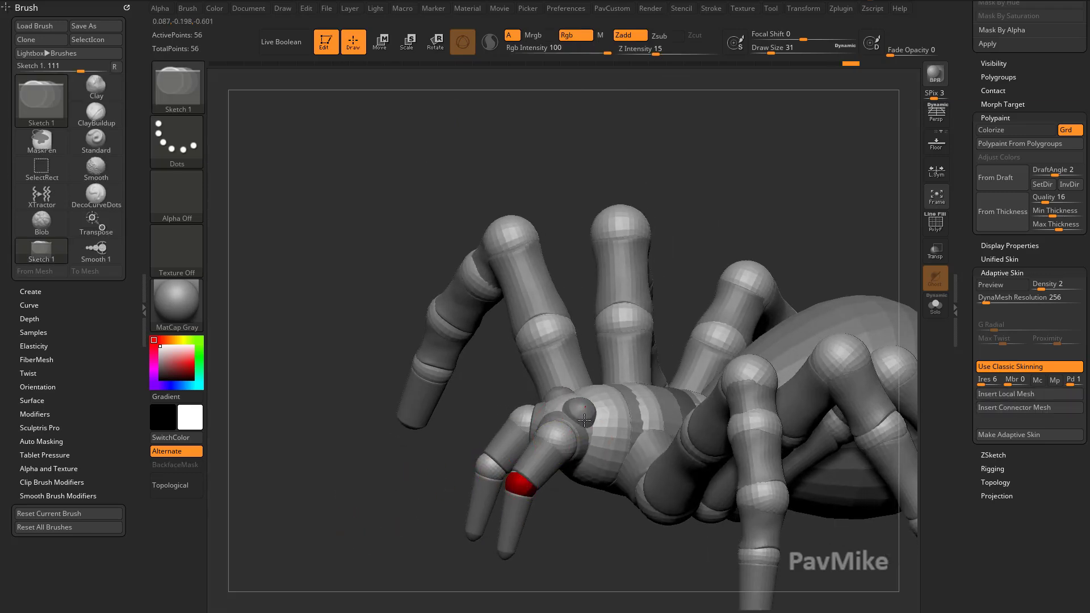
{"action": "right_click_drag", "start_coordinate": [581, 509], "coordinate": [596, 516]}
{"action": "key", "text": "w"}
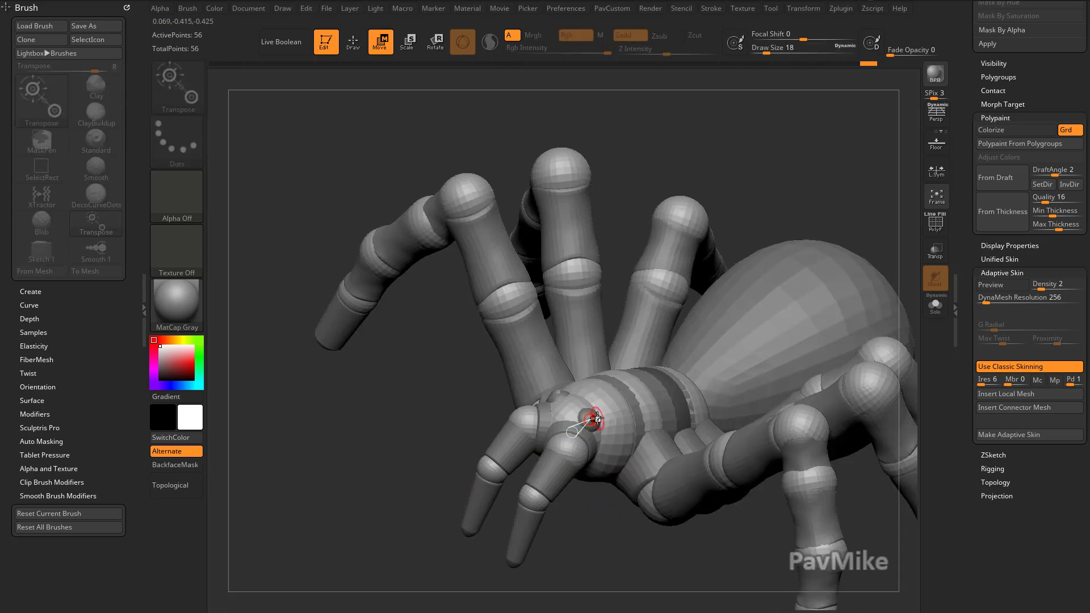
Draw a short ZSphere chain on the front of the head and move its tip.
{"action": "right_click_drag", "start_coordinate": [602, 466], "coordinate": [599, 418]}
{"action": "key", "text": "q"}
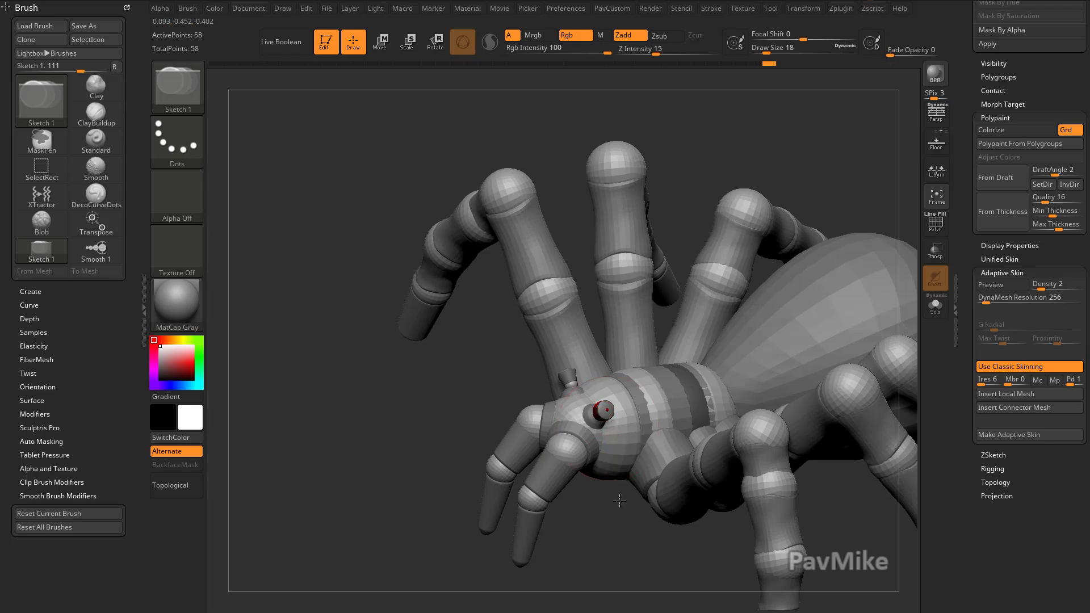
{"action": "right_click_drag", "start_coordinate": [610, 511], "coordinate": [623, 383], "text": "shift"}
{"action": "key", "text": "w"}
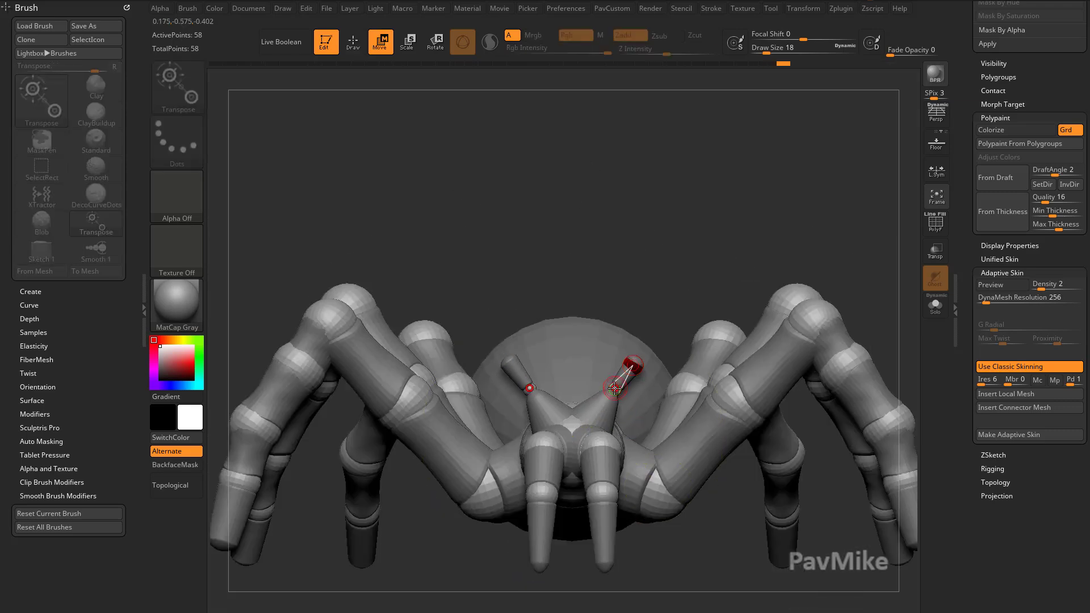
Extend the head chains upward and insert a middle ZSphere into one of them.
{"action": "left_click_drag", "start_coordinate": [633, 365], "coordinate": [650, 292]}
{"action": "mouse_move", "coordinate": [704, 267]}
{"action": "right_mouse_down", "text": "alt"}
{"action": "mouse_move", "coordinate": [688, 329]}
{"action": "mouse_move", "coordinate": [616, 405]}
{"action": "mouse_move", "coordinate": [627, 410]}
{"action": "right_mouse_up", "text": "alt"}
{"action": "key", "text": "q"}
{"action": "left_click", "coordinate": [576, 424]}
{"action": "key", "text": "w"}
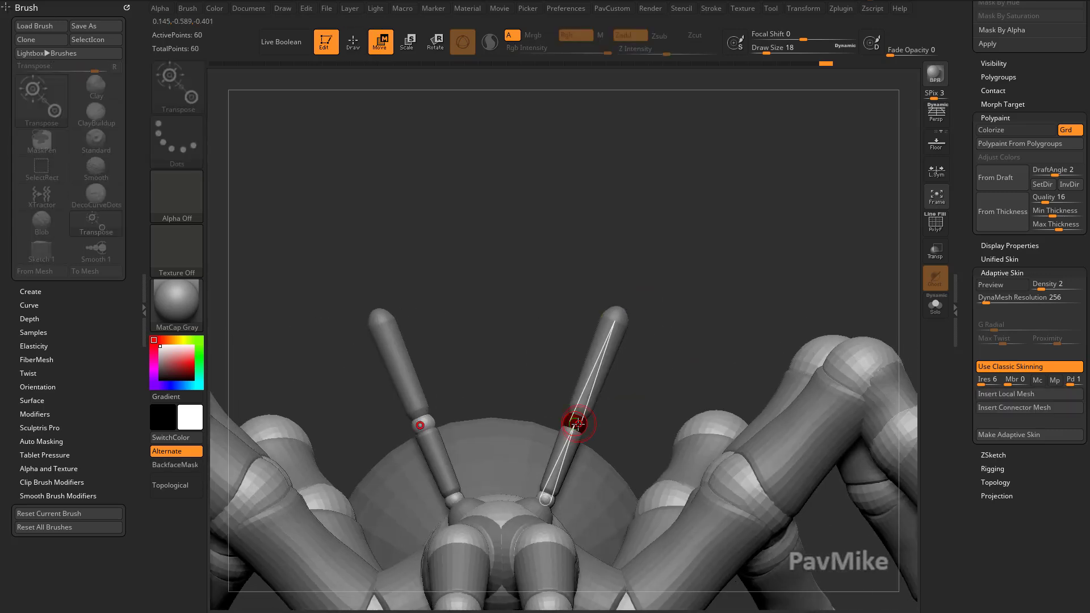
Reposition the ZSpheres of the two head chains and add another ZSphere to one of them.
{"action": "left_click_drag", "start_coordinate": [578, 421], "coordinate": [552, 410]}
{"action": "right_click_drag", "start_coordinate": [631, 401], "coordinate": [619, 404]}
{"action": "key", "text": "q"}
{"action": "left_click", "coordinate": [586, 365]}
{"action": "key", "text": "w"}
{"action": "left_click_drag", "start_coordinate": [581, 360], "coordinate": [566, 352]}
{"action": "left_click_drag", "start_coordinate": [619, 316], "coordinate": [625, 323]}
{"action": "right_click_drag", "start_coordinate": [653, 332], "coordinate": [667, 327], "text": "shift"}
{"action": "mouse_move", "coordinate": [667, 327]}
{"action": "right_mouse_down", "text": "ctrl"}
{"action": "mouse_move", "coordinate": [687, 291]}
{"action": "mouse_move", "coordinate": [584, 561]}
{"action": "right_mouse_up", "text": "ctrl"}
{"action": "key", "text": "q"}
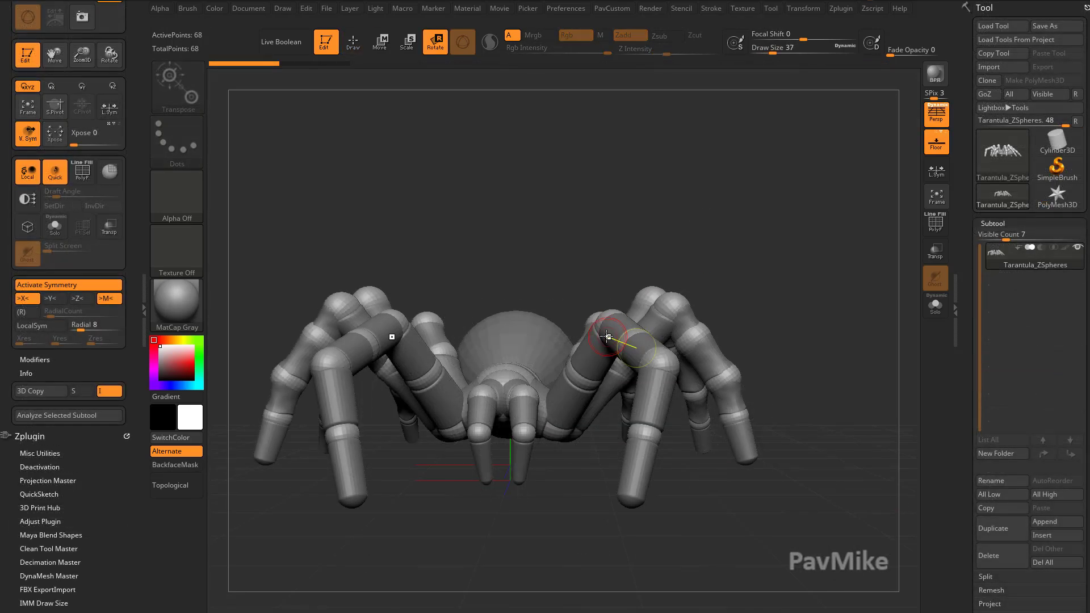
Preview the adaptive skin in polyframe view with DynaMesh Resolution set to 0.
{"action": "key", "text": "q"}
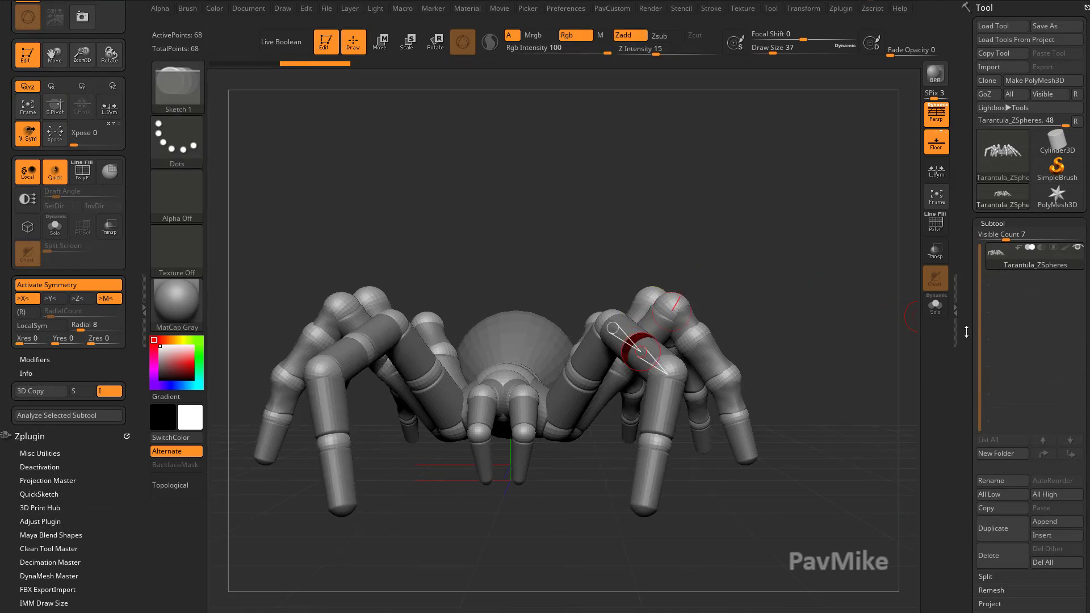
{"action": "scroll", "coordinate": [964, 173], "scroll_direction": "down", "scroll_amount": 10}
{"action": "scroll", "coordinate": [964, 173], "scroll_direction": "down", "scroll_amount": 2}
{"action": "key", "text": "a"}
{"action": "mouse_move", "coordinate": [821, 424]}
{"action": "left_mouse_down"}
{"action": "mouse_move", "coordinate": [830, 360]}
{"action": "mouse_move", "coordinate": [831, 374]}
{"action": "left_mouse_up"}
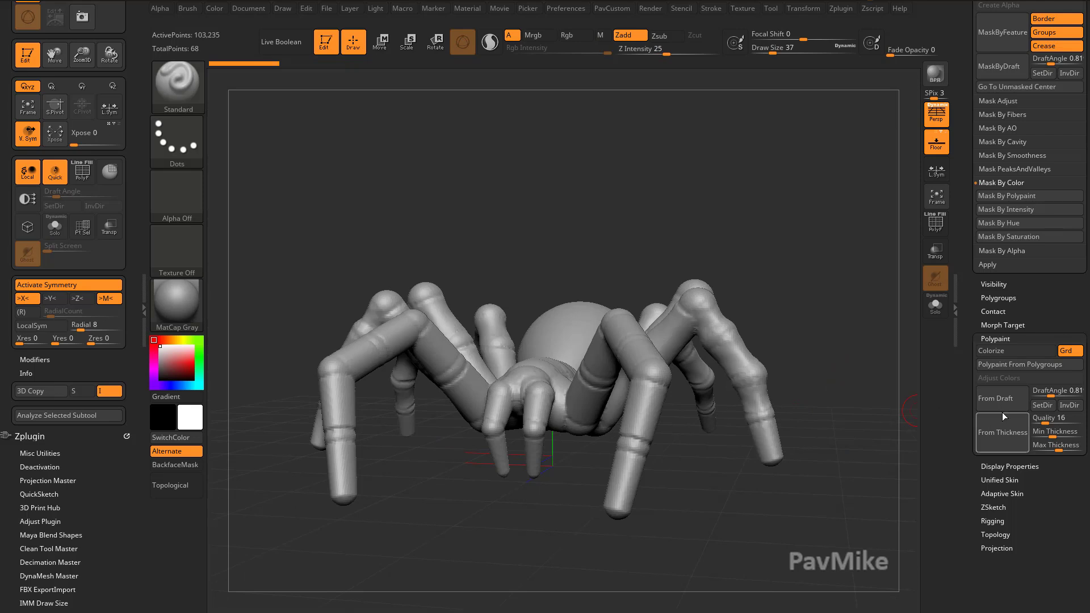
{"action": "left_click", "coordinate": [991, 493]}
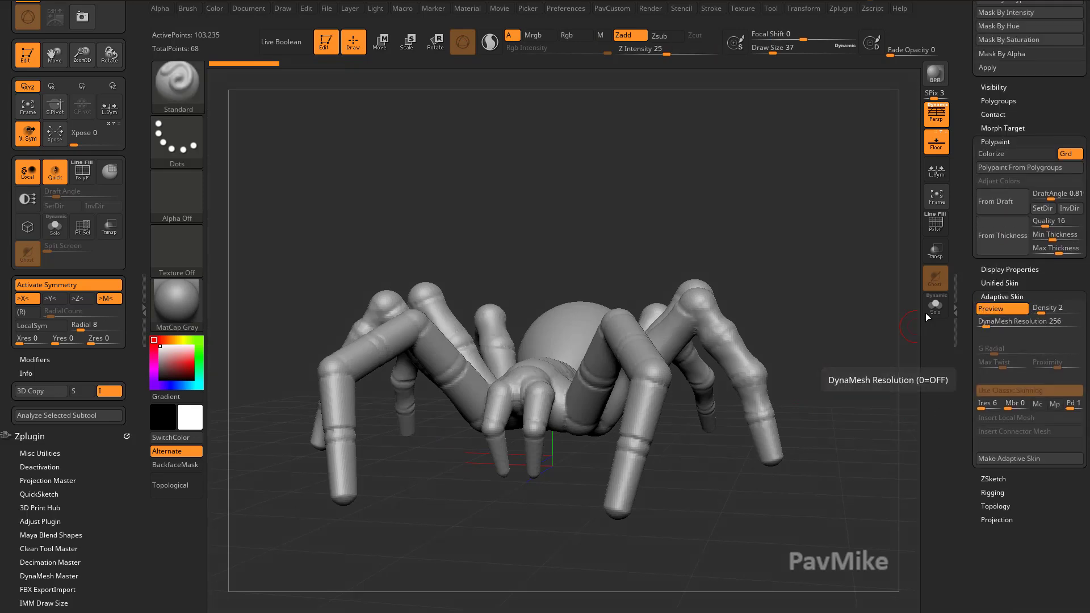
{"action": "left_click", "coordinate": [935, 223]}
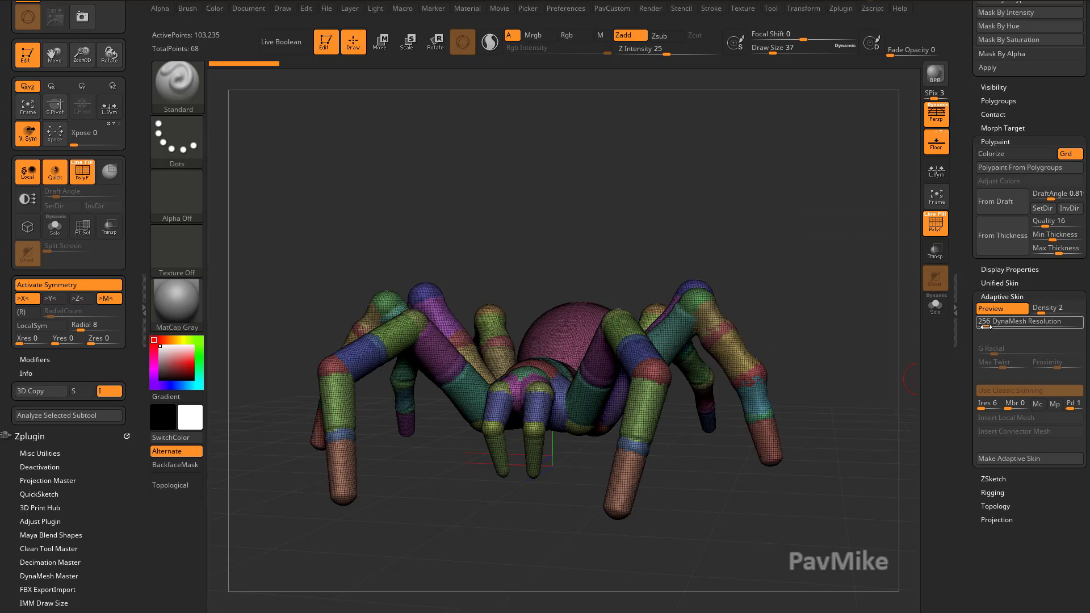
{"action": "left_click", "coordinate": [997, 312]}
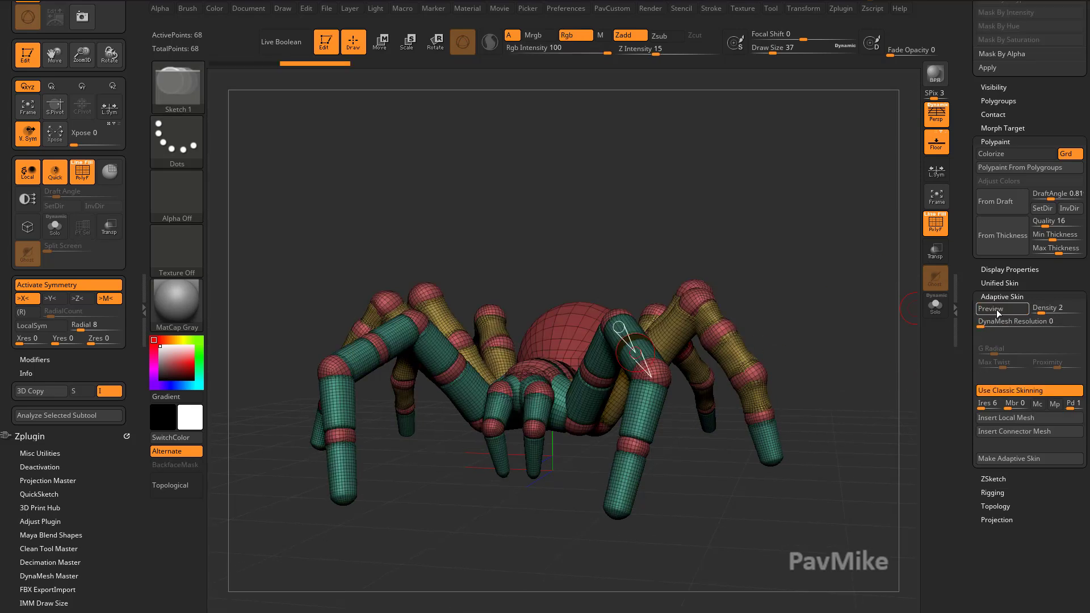
{"action": "left_click", "coordinate": [999, 311]}
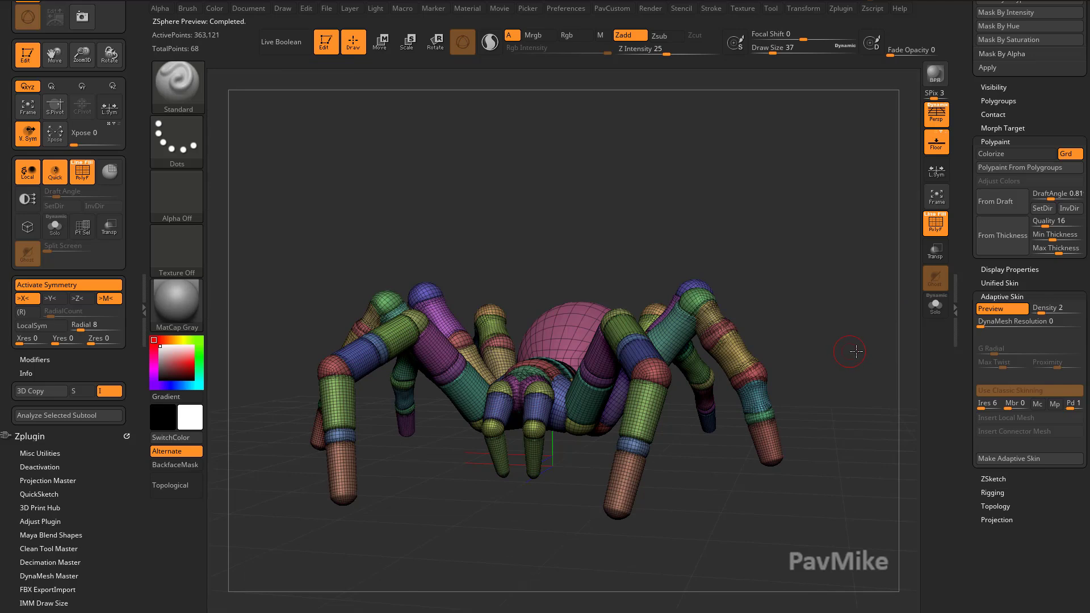
Set the adaptive skin Density to 1 and turn the skin preview off.
{"action": "left_click_drag", "start_coordinate": [861, 355], "coordinate": [791, 379]}
{"action": "right_click_drag", "start_coordinate": [822, 362], "coordinate": [621, 448], "text": "ctrl"}
{"action": "left_click_drag", "start_coordinate": [828, 374], "coordinate": [908, 345]}
{"action": "left_click_drag", "start_coordinate": [840, 381], "coordinate": [760, 480]}
{"action": "left_click_drag", "start_coordinate": [869, 233], "coordinate": [728, 438]}
{"action": "mouse_move", "coordinate": [795, 375]}
{"action": "left_mouse_down"}
{"action": "mouse_move", "coordinate": [814, 353]}
{"action": "mouse_move", "coordinate": [822, 365]}
{"action": "mouse_move", "coordinate": [801, 363]}
{"action": "left_mouse_up"}
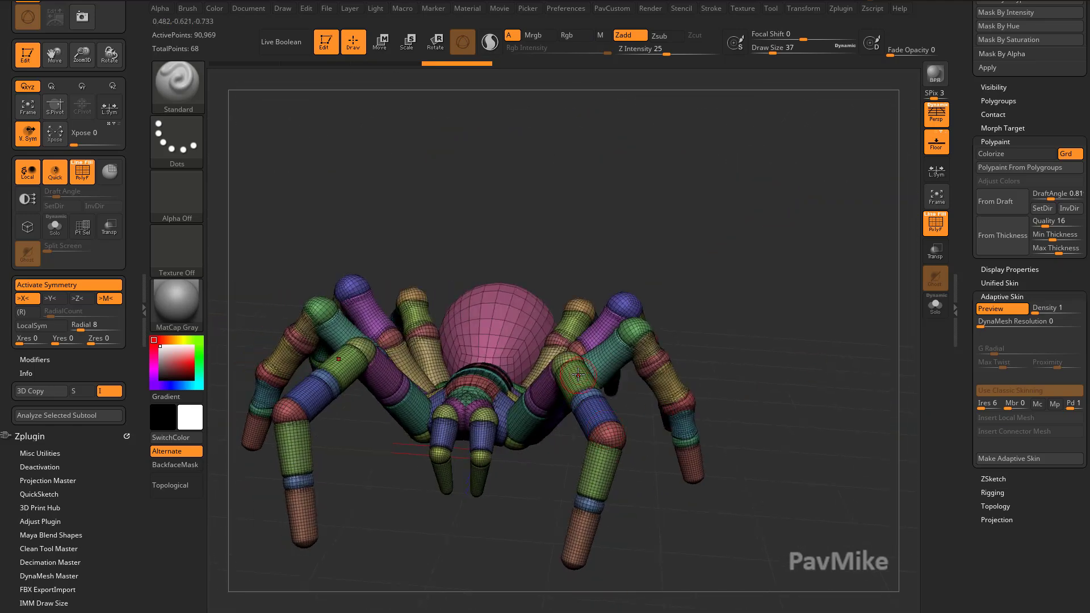
{"action": "left_click", "coordinate": [1002, 312]}
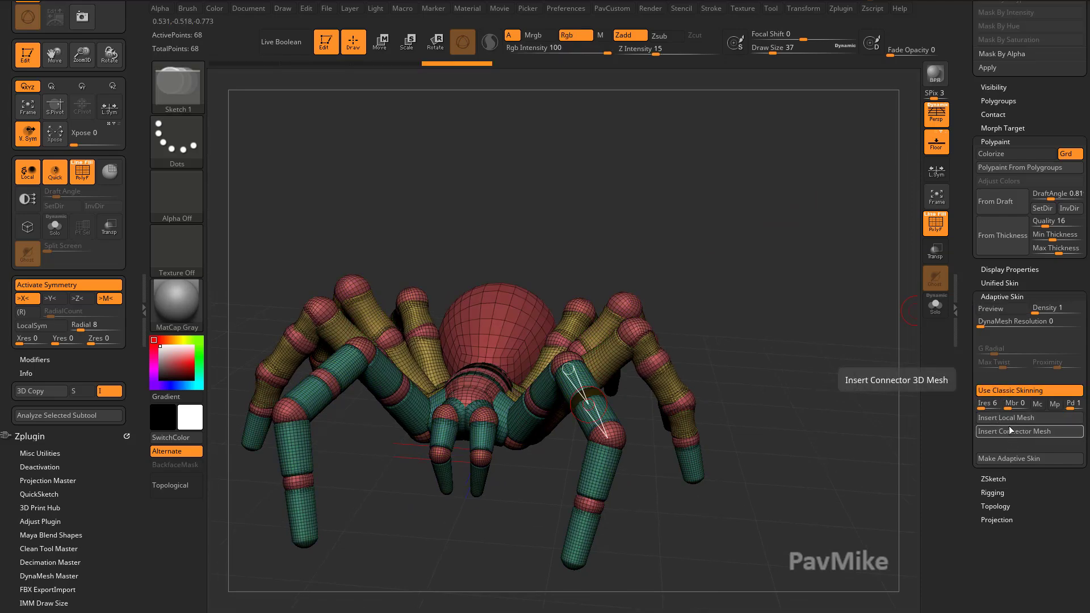
Make the adaptive skin and switch to the Skin_Tarantula_ZSpheres tool.
{"action": "left_click_drag", "start_coordinate": [838, 444], "coordinate": [819, 385]}
{"action": "left_click_drag", "start_coordinate": [854, 430], "coordinate": [880, 362]}
{"action": "left_click_drag", "start_coordinate": [970, 466], "coordinate": [961, 554]}
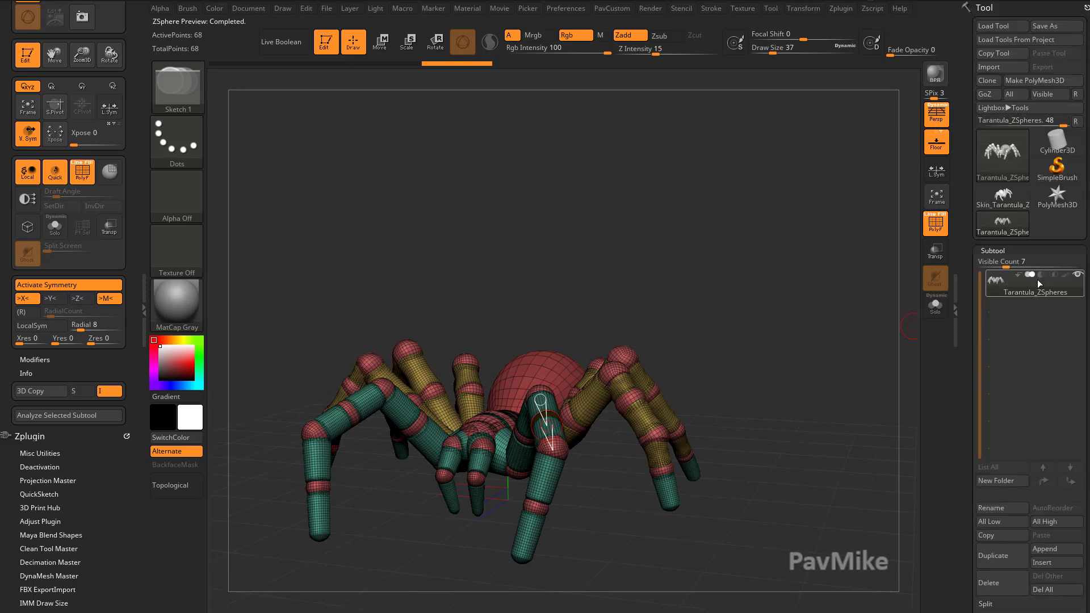
{"action": "left_click", "coordinate": [1003, 195]}
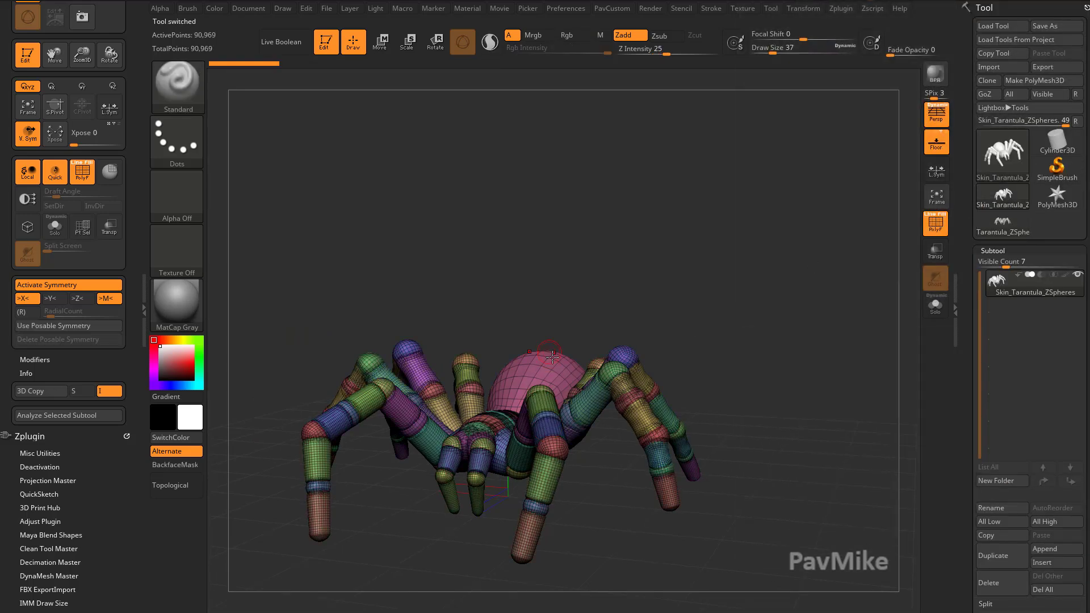
Isolate the abdomen and split it into its own subtool.
{"action": "left_click_drag", "start_coordinate": [771, 278], "coordinate": [845, 331]}
{"action": "left_click", "coordinate": [591, 299], "text": "ctrl+shift"}
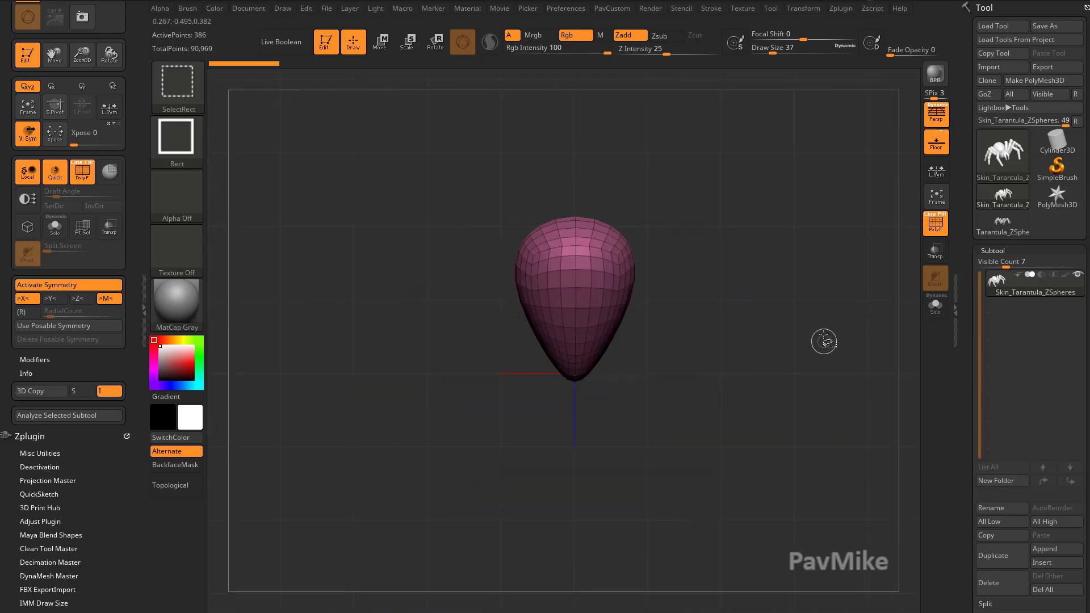
{"action": "key", "text": "space"}
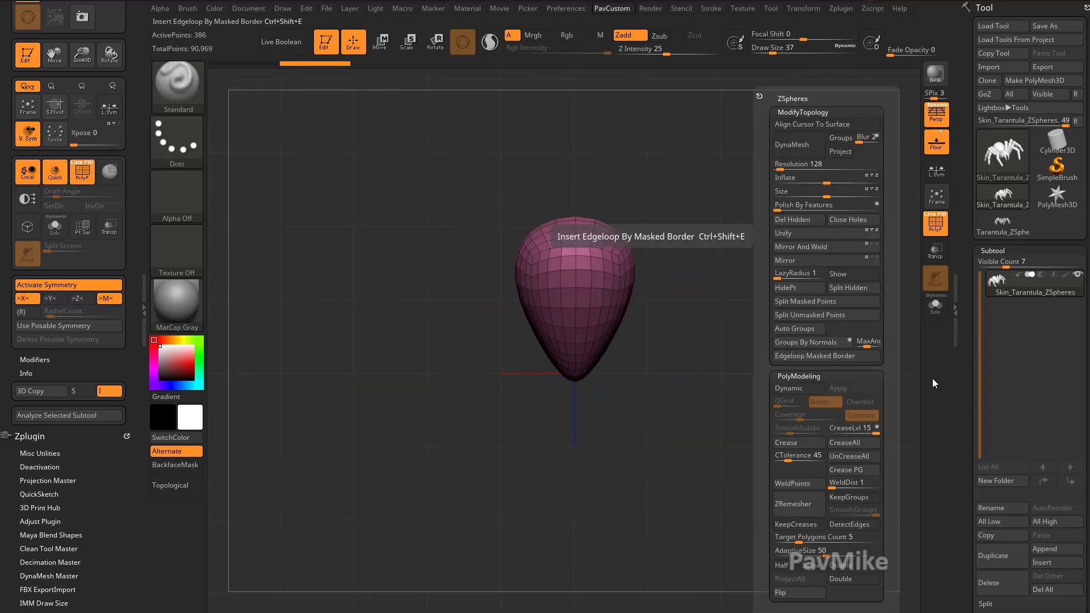
{"action": "left_click_drag", "start_coordinate": [968, 423], "coordinate": [970, 330]}
{"action": "left_click", "coordinate": [985, 509]}
{"action": "left_click", "coordinate": [994, 522]}
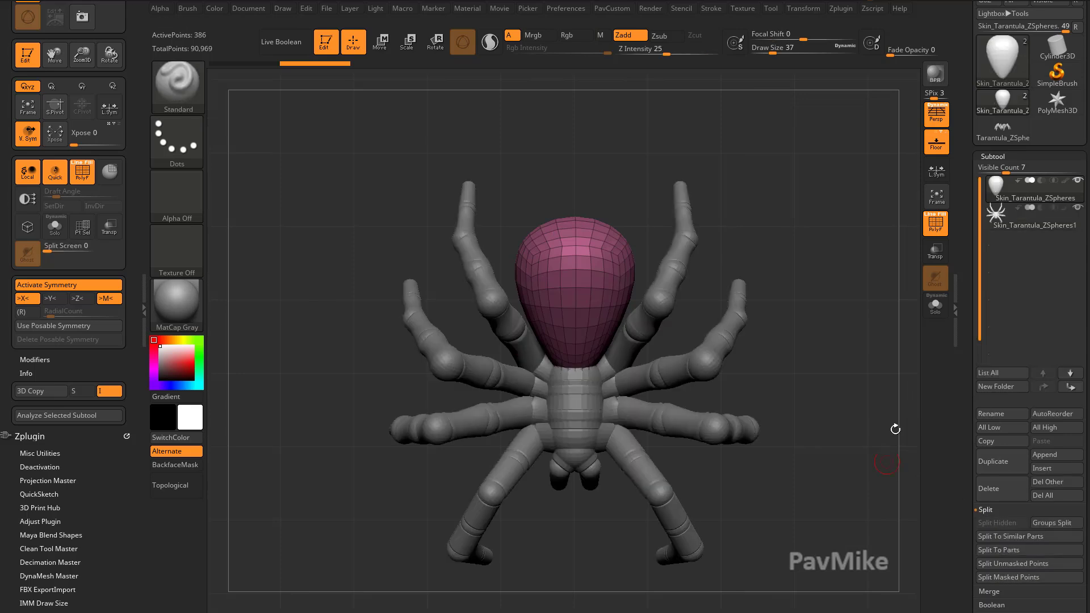
Solo the legs subtool, isolate a central body part and split it into a new subtool.
{"action": "left_click", "coordinate": [1020, 220]}
{"action": "mouse_move", "coordinate": [800, 358]}
{"action": "left_mouse_down", "text": "alt"}
{"action": "mouse_move", "coordinate": [862, 356]}
{"action": "mouse_move", "coordinate": [840, 358]}
{"action": "left_mouse_up", "text": "alt"}
{"action": "left_click", "coordinate": [935, 306]}
{"action": "left_click", "coordinate": [570, 392], "text": "ctrl+shift"}
{"action": "left_click_drag", "start_coordinate": [604, 298], "coordinate": [618, 323], "text": "ctrl+shift"}
{"action": "left_click", "coordinate": [566, 409], "text": "ctrl+shift"}
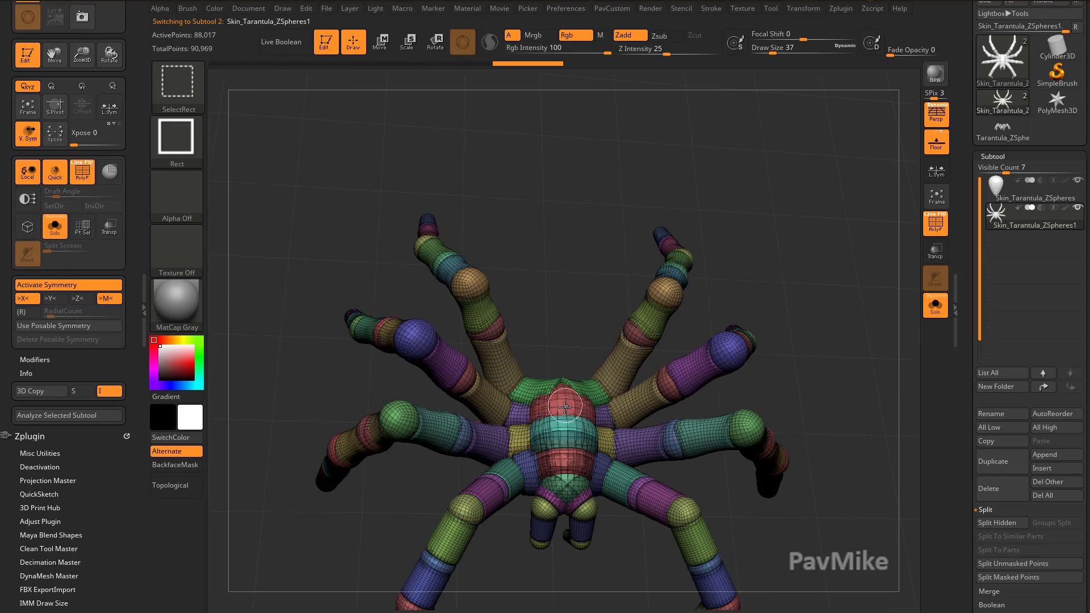
{"action": "left_click", "coordinate": [565, 481], "text": "ctrl+shift"}
{"action": "left_click", "coordinate": [566, 484], "text": "ctrl+shift"}
{"action": "left_click", "coordinate": [567, 466], "text": "ctrl+shift"}
{"action": "left_click_drag", "start_coordinate": [855, 363], "coordinate": [872, 379]}
{"action": "key", "text": "space"}
{"action": "left_click", "coordinate": [895, 290]}
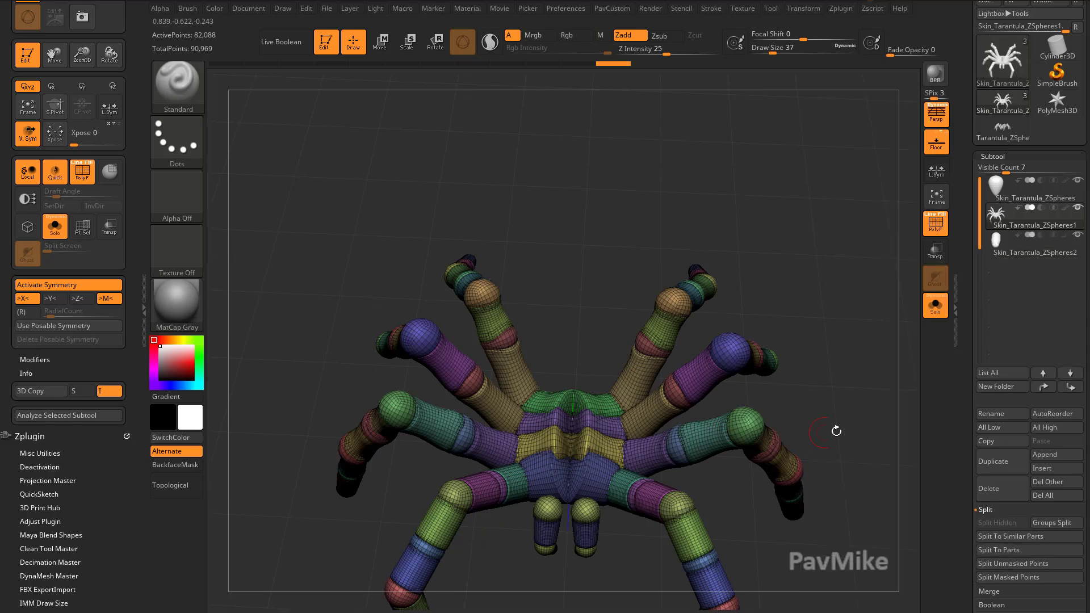
Isolate the two fangs and split them into a separate subtool.
{"action": "left_click_drag", "start_coordinate": [829, 431], "coordinate": [825, 357], "text": "alt"}
{"action": "left_click", "coordinate": [582, 437], "text": "ctrl+shift"}
{"action": "left_click_drag", "start_coordinate": [613, 466], "coordinate": [645, 535], "text": "ctrl+shift"}
{"action": "left_click", "coordinate": [580, 473], "text": "ctrl+shift"}
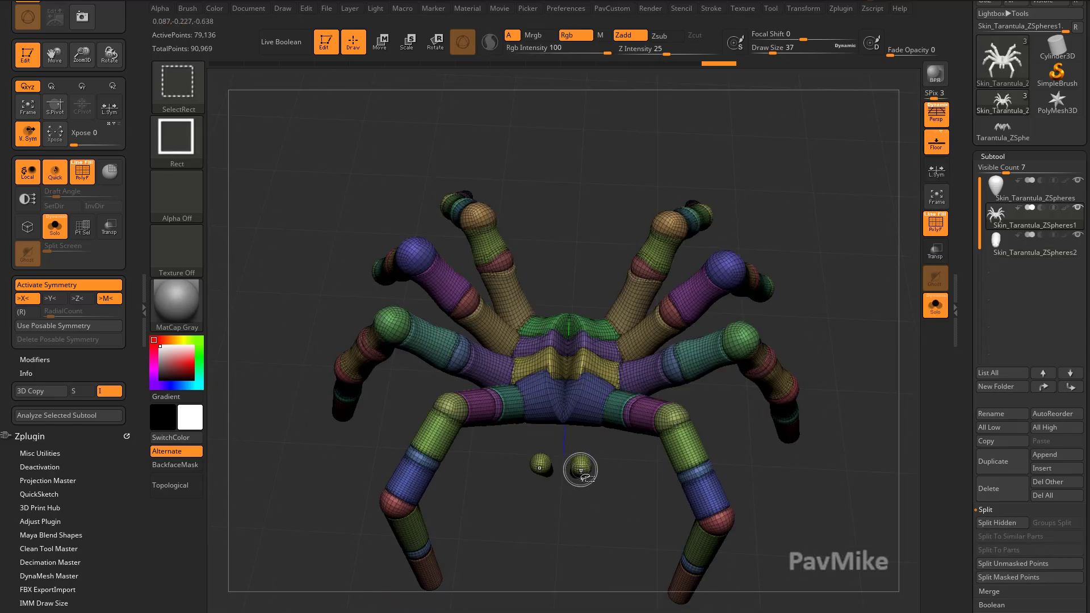
{"action": "left_click", "coordinate": [580, 481], "text": "ctrl+shift"}
{"action": "left_click", "coordinate": [603, 503], "text": "ctrl+shift"}
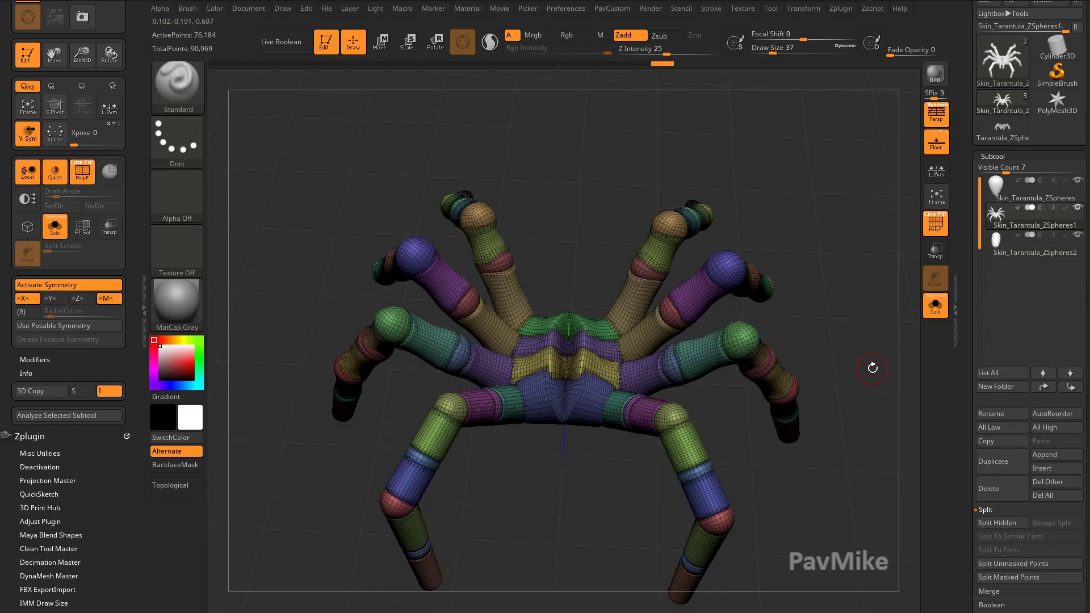
{"action": "key", "text": "space"}
{"action": "left_click", "coordinate": [895, 301]}
Lasso-select the front pair of legs with the body piece and split them into a new subtool.
{"action": "left_click_drag", "start_coordinate": [840, 340], "coordinate": [825, 425]}
{"action": "left_click", "coordinate": [193, 108]}
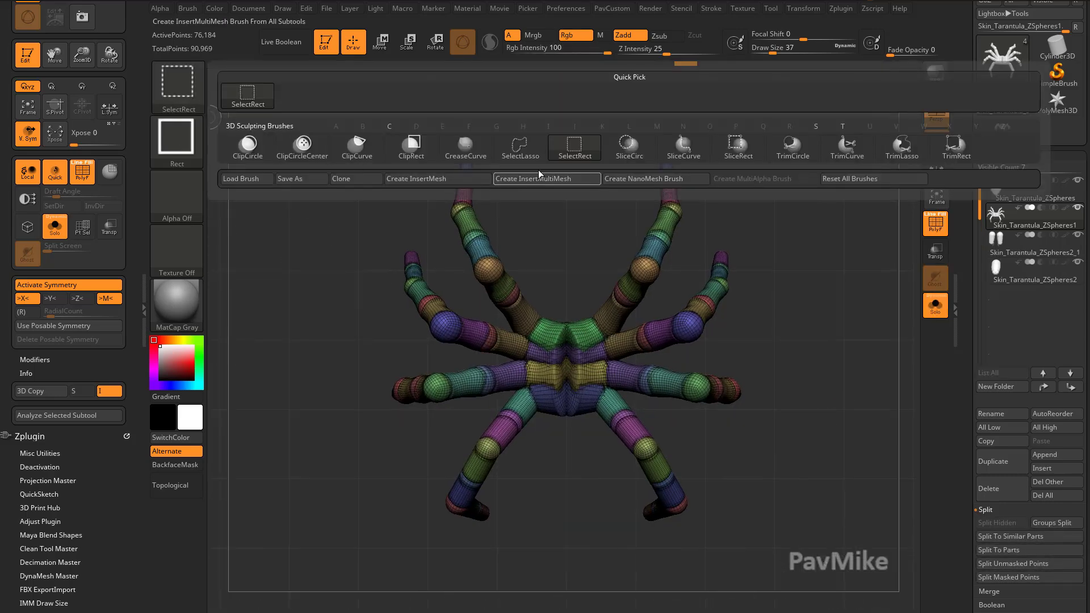
{"action": "left_click", "coordinate": [520, 146]}
{"action": "mouse_move", "coordinate": [697, 559]}
{"action": "left_mouse_down", "text": "ctrl+shift"}
{"action": "mouse_move", "coordinate": [711, 511]}
{"action": "mouse_move", "coordinate": [669, 423]}
{"action": "mouse_move", "coordinate": [615, 401]}
{"action": "mouse_move", "coordinate": [574, 444]}
{"action": "mouse_move", "coordinate": [690, 574]}
{"action": "left_mouse_up", "text": "ctrl+shift"}
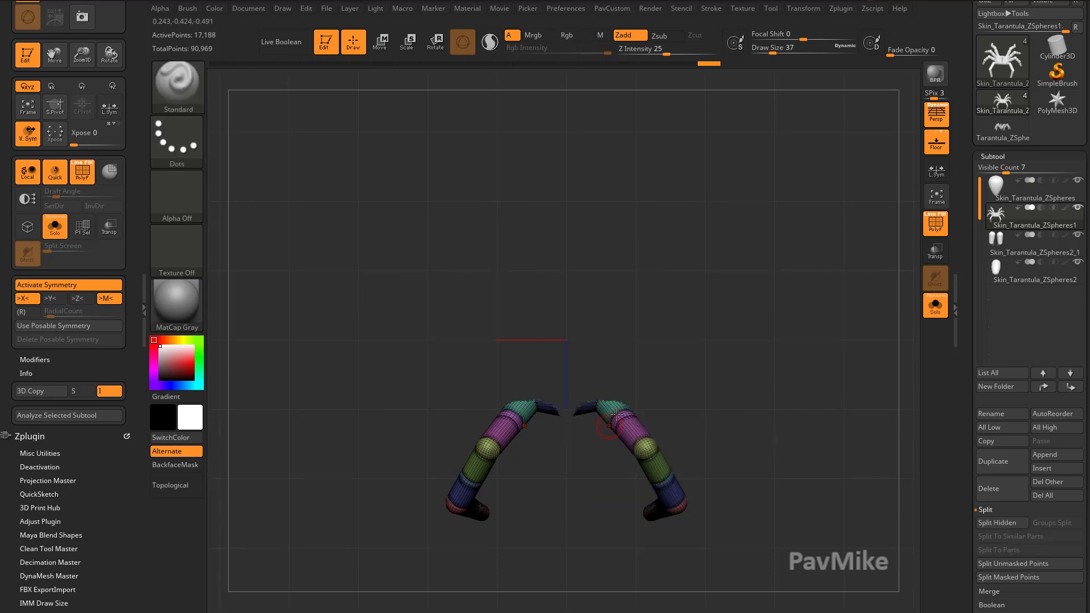
{"action": "left_click", "coordinate": [831, 449], "text": "ctrl+shift"}
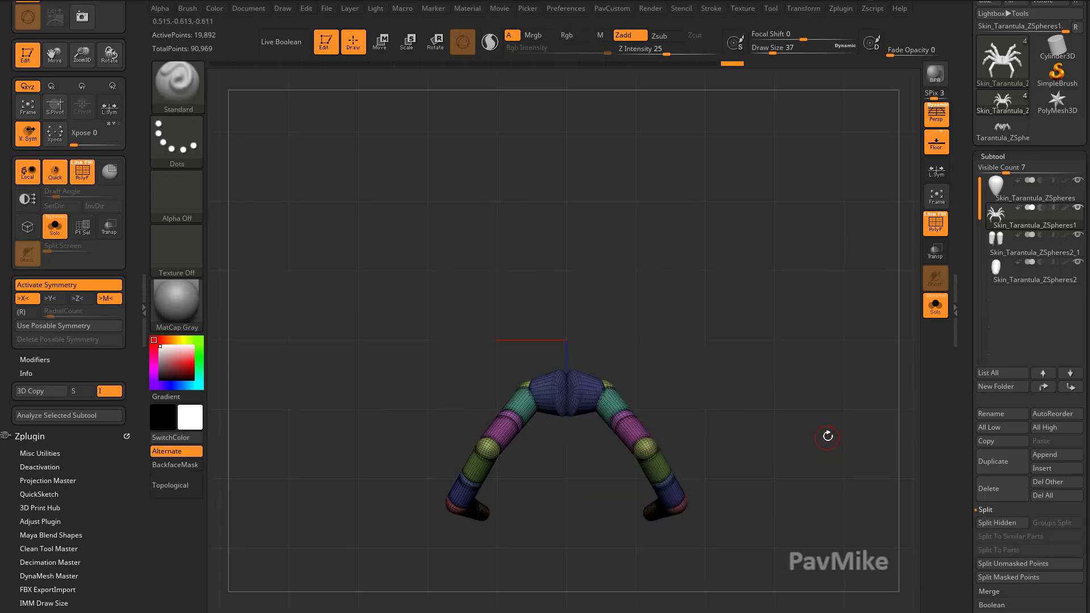
{"action": "key", "text": "space"}
{"action": "left_click", "coordinate": [866, 299]}
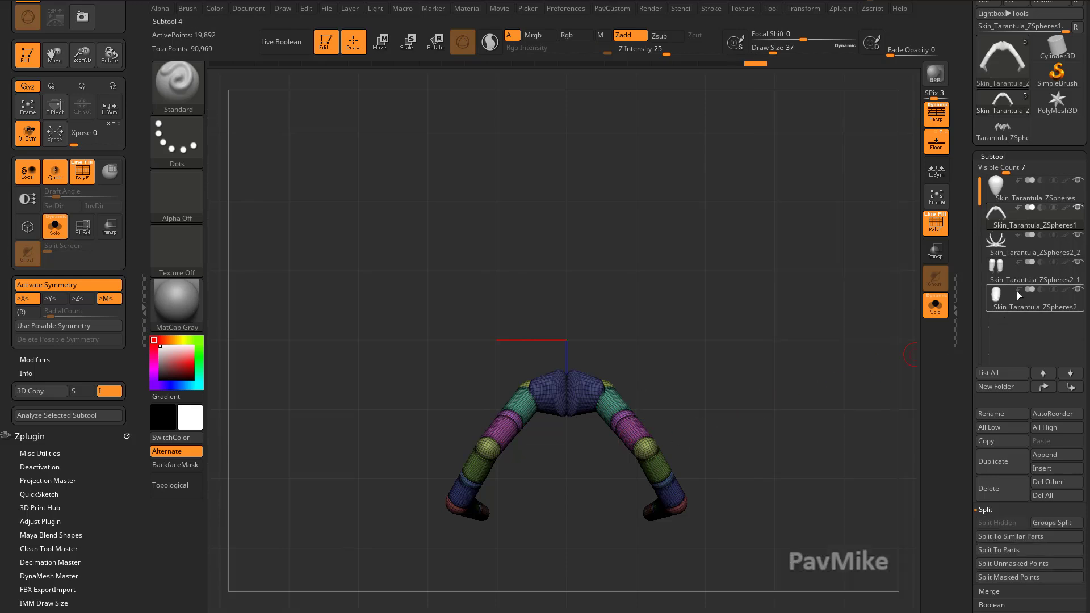
Lasso-select the next pair of legs and split them into another subtool.
{"action": "left_click", "coordinate": [1022, 252]}
{"action": "mouse_move", "coordinate": [726, 534]}
{"action": "left_mouse_down", "text": "ctrl+shift"}
{"action": "mouse_move", "coordinate": [695, 423]}
{"action": "mouse_move", "coordinate": [617, 445]}
{"action": "mouse_move", "coordinate": [608, 434]}
{"action": "left_mouse_up", "text": "ctrl+shift"}
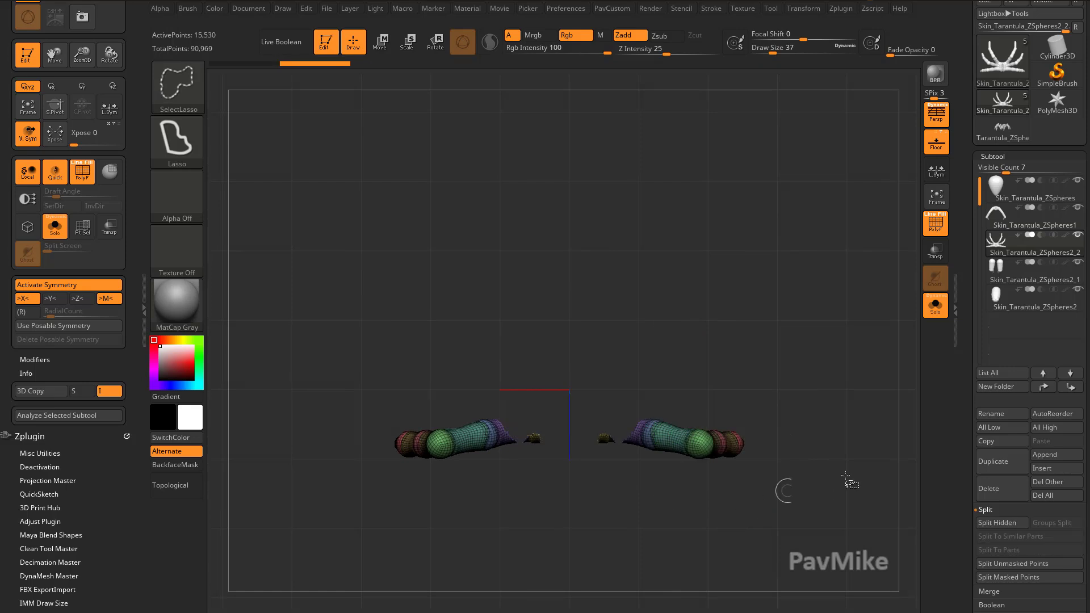
{"action": "mouse_move", "coordinate": [833, 403]}
{"action": "left_mouse_down", "text": "ctrl+shift"}
{"action": "mouse_move", "coordinate": [836, 392]}
{"action": "mouse_move", "coordinate": [693, 486]}
{"action": "mouse_move", "coordinate": [591, 449]}
{"action": "left_mouse_up", "text": "ctrl+shift"}
{"action": "key", "text": "shift+d"}
{"action": "left_click", "coordinate": [859, 288]}
{"action": "key", "text": "shift+d"}
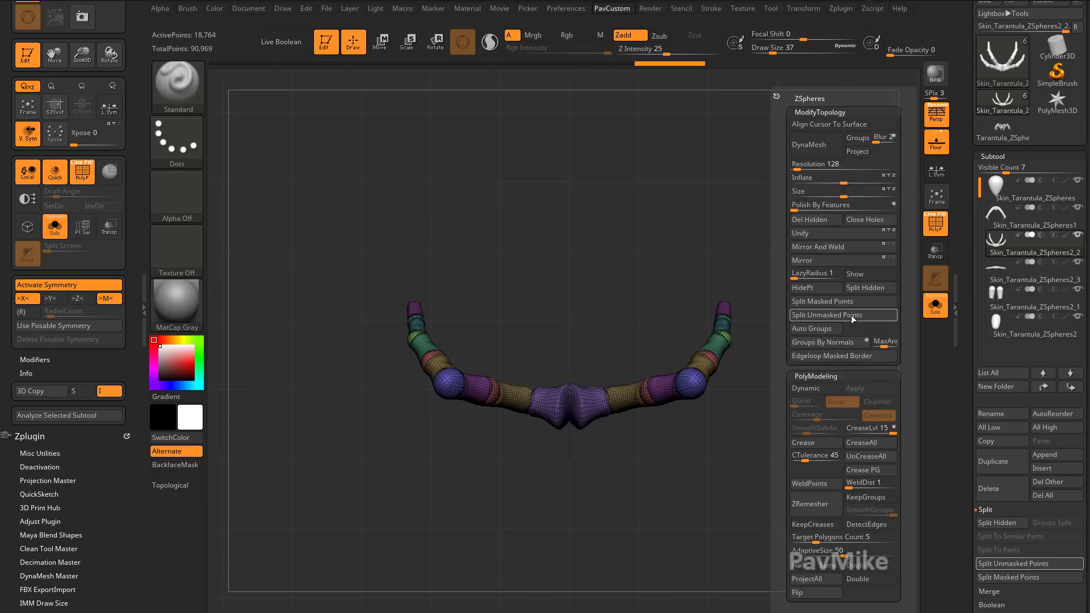
Split the remaining leg pair into a further subtool and show the whole spider.
{"action": "left_click", "coordinate": [840, 288]}
{"action": "left_click_drag", "start_coordinate": [857, 422], "coordinate": [812, 374]}
{"action": "key", "text": "alt+s"}
{"action": "left_click", "coordinate": [574, 407], "text": "alt"}
{"action": "left_click", "coordinate": [605, 383], "text": "alt"}
{"action": "left_click_drag", "start_coordinate": [840, 318], "coordinate": [840, 357]}
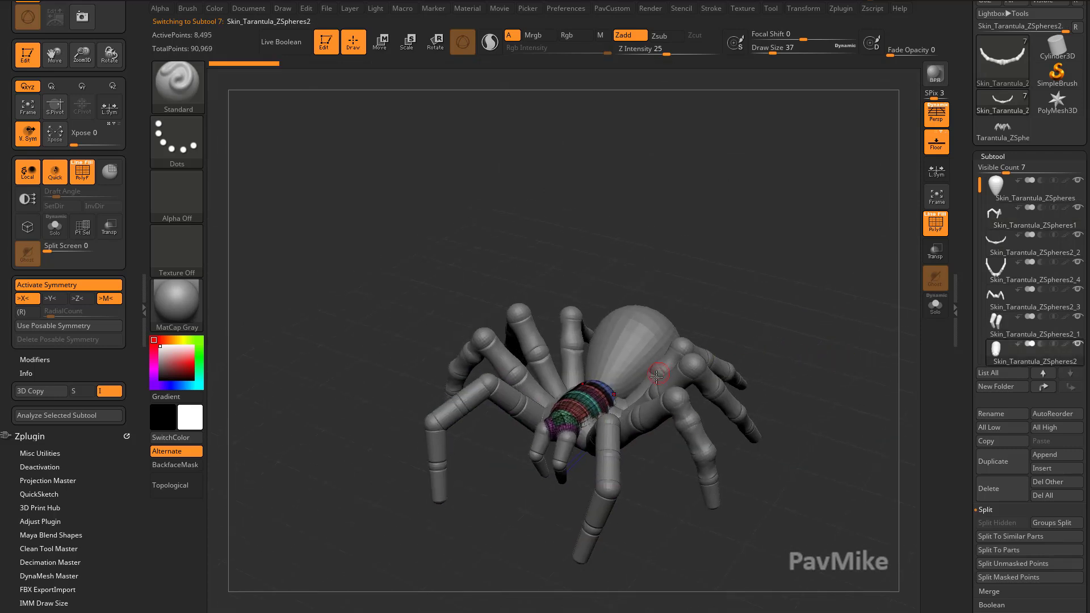
Select the front body subtool and DynaMesh it at resolution 384.
{"action": "left_click_drag", "start_coordinate": [795, 323], "coordinate": [697, 395], "text": "alt"}
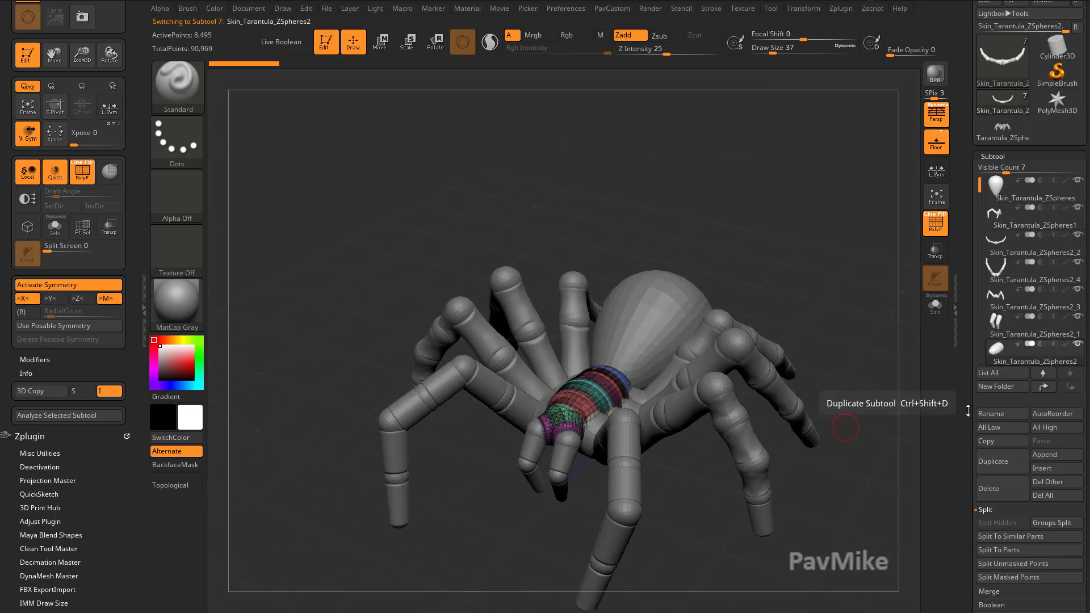
{"action": "scroll", "coordinate": [1008, 311], "scroll_direction": "down", "scroll_amount": 10}
{"action": "left_click", "coordinate": [997, 251]}
{"action": "left_click", "coordinate": [1002, 378]}
{"action": "left_click_drag", "start_coordinate": [1042, 429], "coordinate": [1033, 429]}
{"action": "left_click", "coordinate": [1002, 418]}
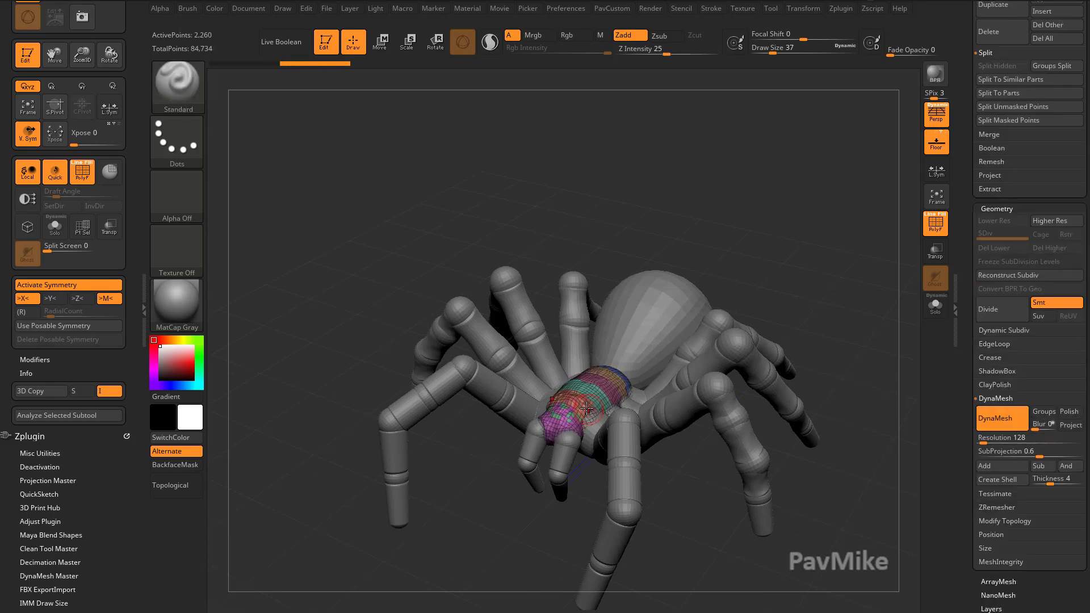
{"action": "key", "text": "x"}
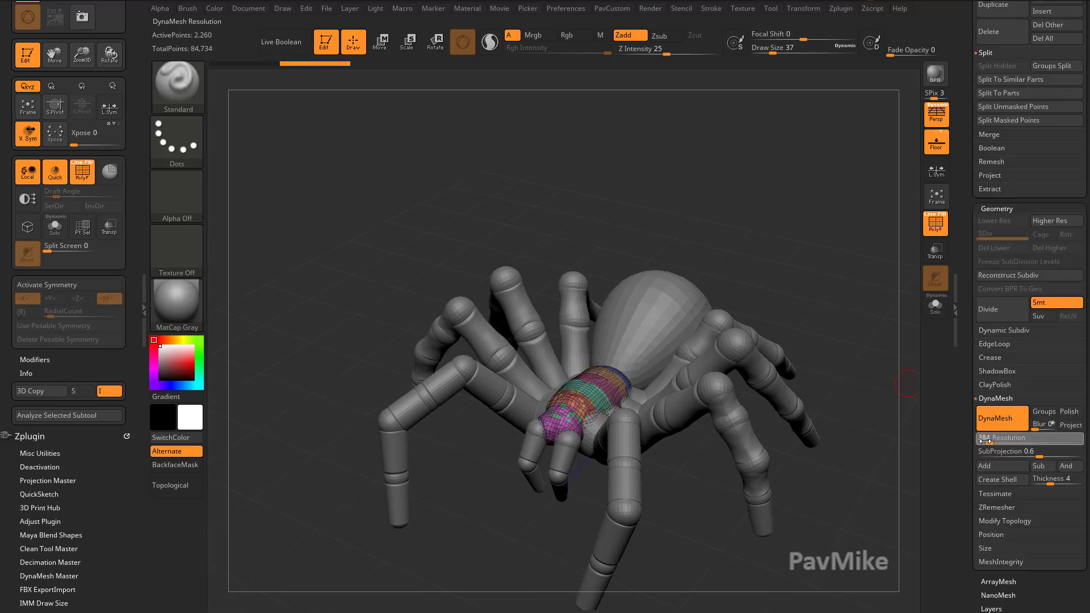
{"action": "mouse_move", "coordinate": [868, 250]}
{"action": "left_mouse_down", "text": "ctrl"}
{"action": "mouse_move", "coordinate": [839, 311]}
{"action": "mouse_move", "coordinate": [848, 301]}
{"action": "mouse_move", "coordinate": [869, 354]}
{"action": "left_mouse_up", "text": "ctrl"}
{"action": "key", "text": "ctrl+w"}
{"action": "left_click_drag", "start_coordinate": [820, 266], "coordinate": [767, 263]}
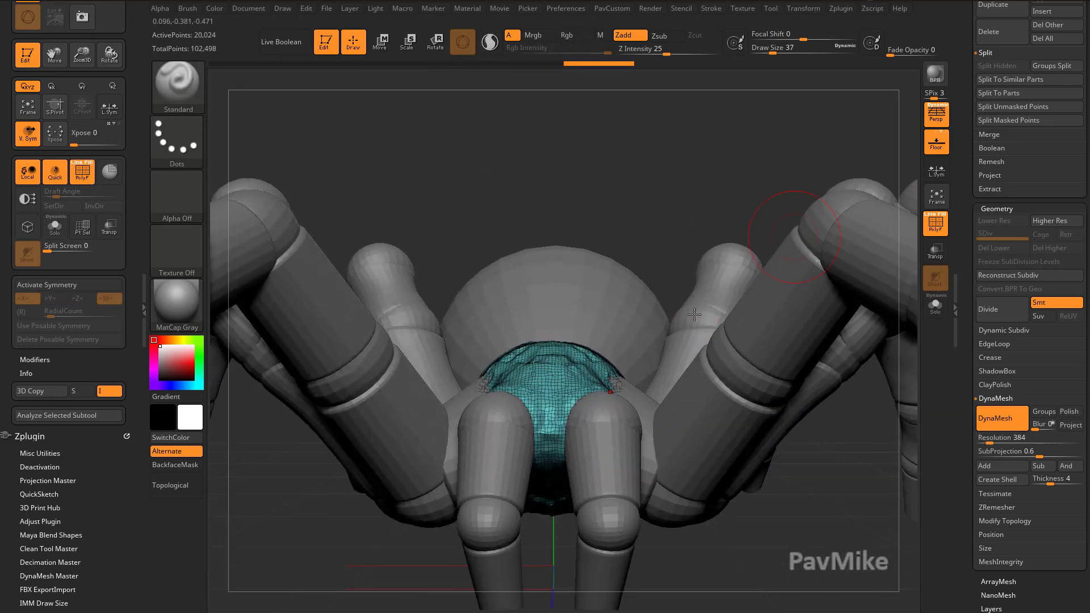
Sculpt the front of the body with the Clay and Standard brushes, symmetry off.
{"action": "key", "text": "b"}
{"action": "key", "text": "c"}
{"action": "key", "text": "l"}
{"action": "left_click_drag", "start_coordinate": [722, 207], "coordinate": [747, 239]}
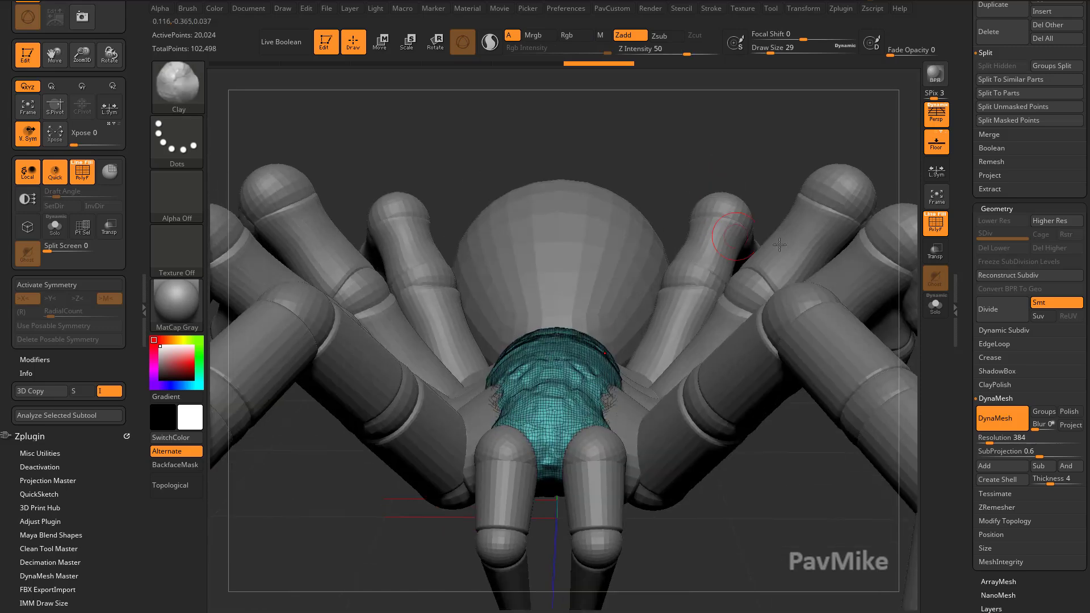
{"action": "left_click", "coordinate": [936, 224]}
{"action": "key", "text": "b"}
{"action": "key", "text": "s"}
{"action": "key", "text": "t"}
{"action": "key", "text": "s"}
{"action": "left_click_drag", "start_coordinate": [540, 397], "coordinate": [533, 397]}
{"action": "key", "text": "x"}
{"action": "left_click_drag", "start_coordinate": [528, 407], "coordinate": [537, 423]}
Sculpt raised eye mounds on the front of the body with Clay and Standard brushes.
{"action": "key", "text": "b"}
{"action": "key", "text": "c"}
{"action": "key", "text": "l"}
{"action": "left_click_drag", "start_coordinate": [732, 142], "coordinate": [780, 171]}
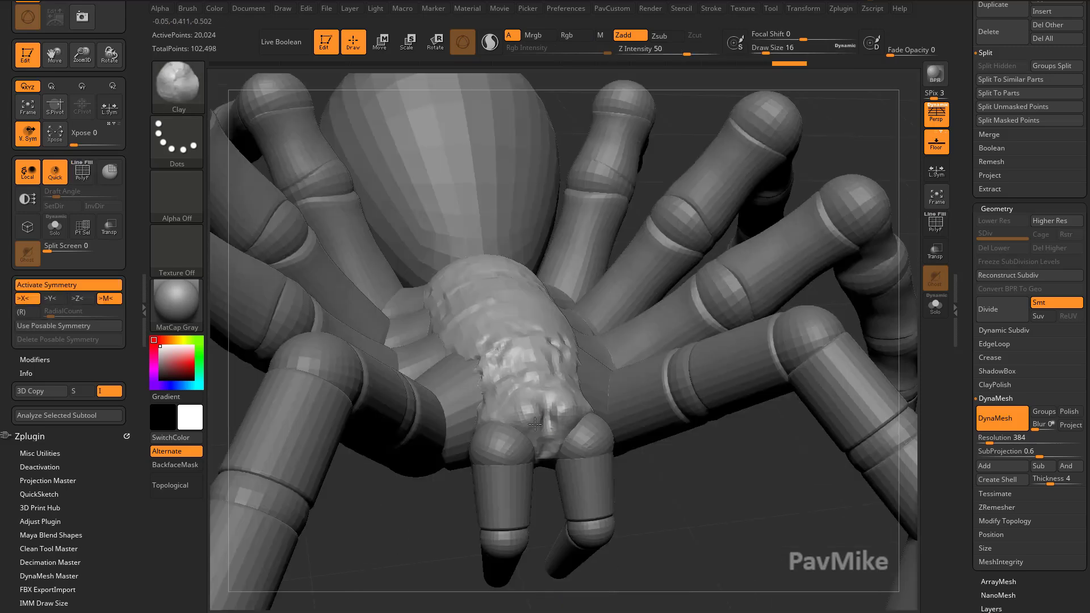
{"action": "left_click_drag", "start_coordinate": [519, 409], "coordinate": [537, 422], "text": "shift"}
{"action": "left_click_drag", "start_coordinate": [795, 165], "coordinate": [744, 142]}
{"action": "left_click", "coordinate": [931, 230]}
{"action": "left_click", "coordinate": [932, 230]}
{"action": "mouse_move", "coordinate": [568, 421]}
{"action": "left_mouse_down"}
{"action": "mouse_move", "coordinate": [588, 432]}
{"action": "mouse_move", "coordinate": [576, 420]}
{"action": "left_mouse_up"}
{"action": "key", "text": "b"}
{"action": "key", "text": "s"}
{"action": "key", "text": "t"}
{"action": "mouse_move", "coordinate": [733, 318]}
{"action": "left_mouse_down"}
{"action": "mouse_move", "coordinate": [660, 264]}
{"action": "mouse_move", "coordinate": [690, 309]}
{"action": "left_mouse_up"}
{"action": "left_click_drag", "start_coordinate": [497, 441], "coordinate": [525, 448], "text": "shift"}
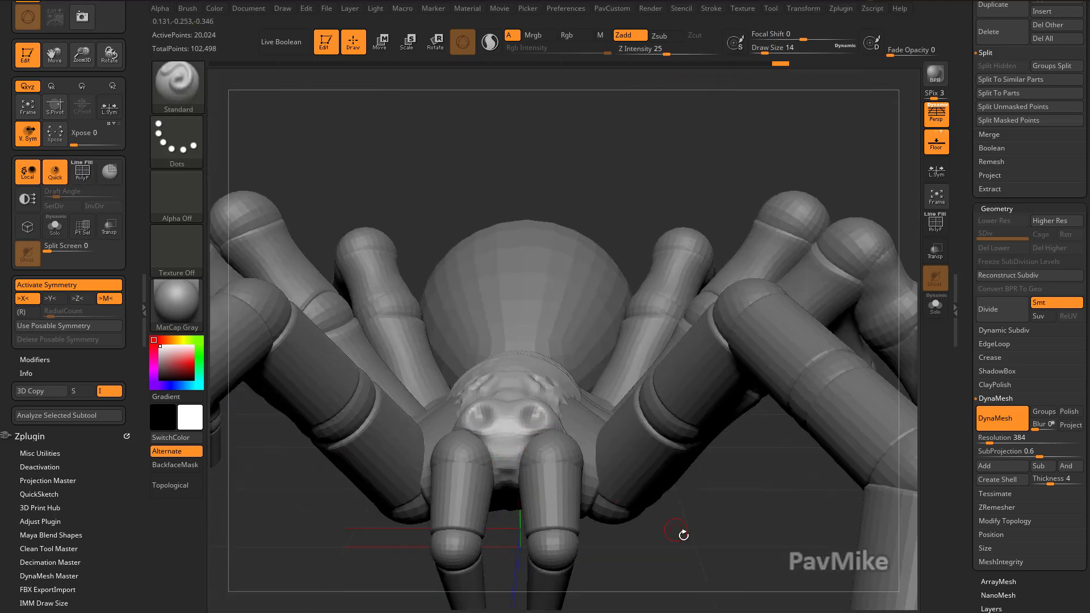
Insert a pair of eye spheres on the front of the body with the IMM Primitives Insert Sphere brush.
{"action": "left_click_drag", "start_coordinate": [680, 532], "coordinate": [680, 541]}
{"action": "key", "text": "b"}
{"action": "key", "text": "i"}
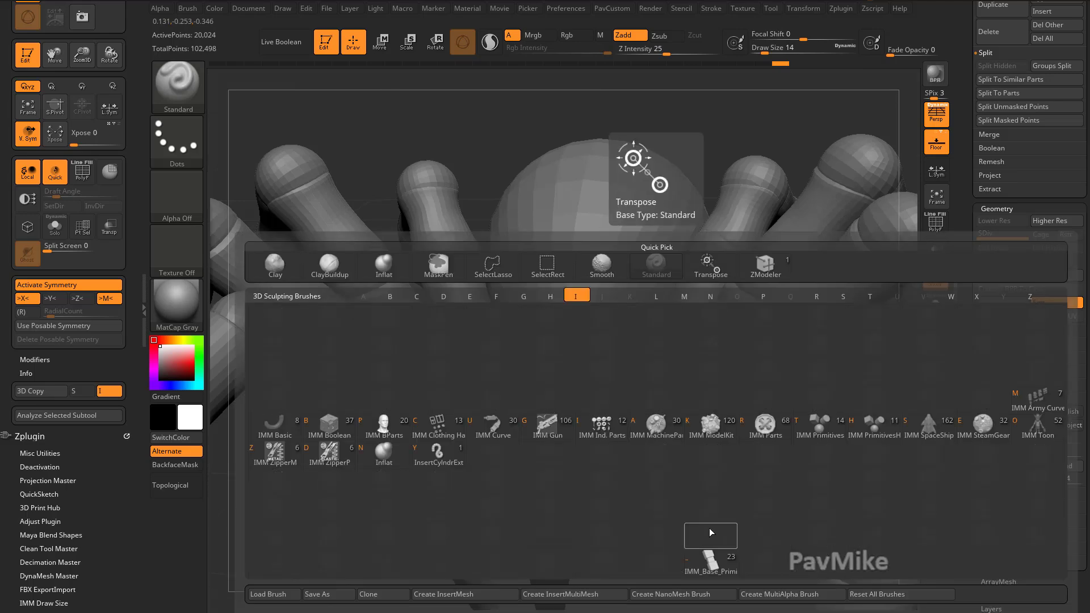
{"action": "left_click", "coordinate": [812, 433]}
{"action": "key", "text": "m"}
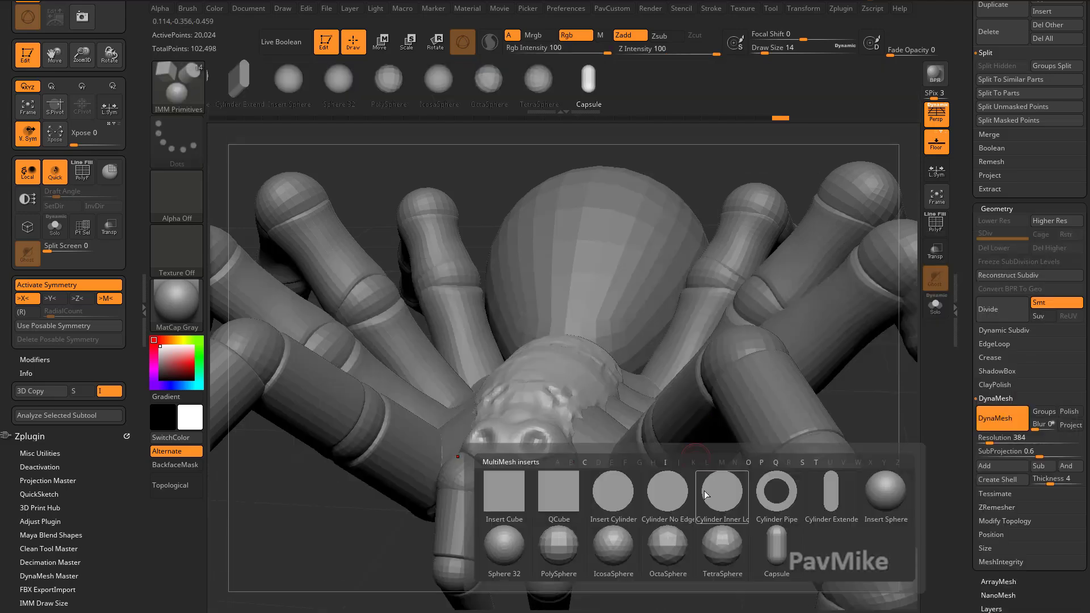
{"action": "left_click", "coordinate": [551, 550]}
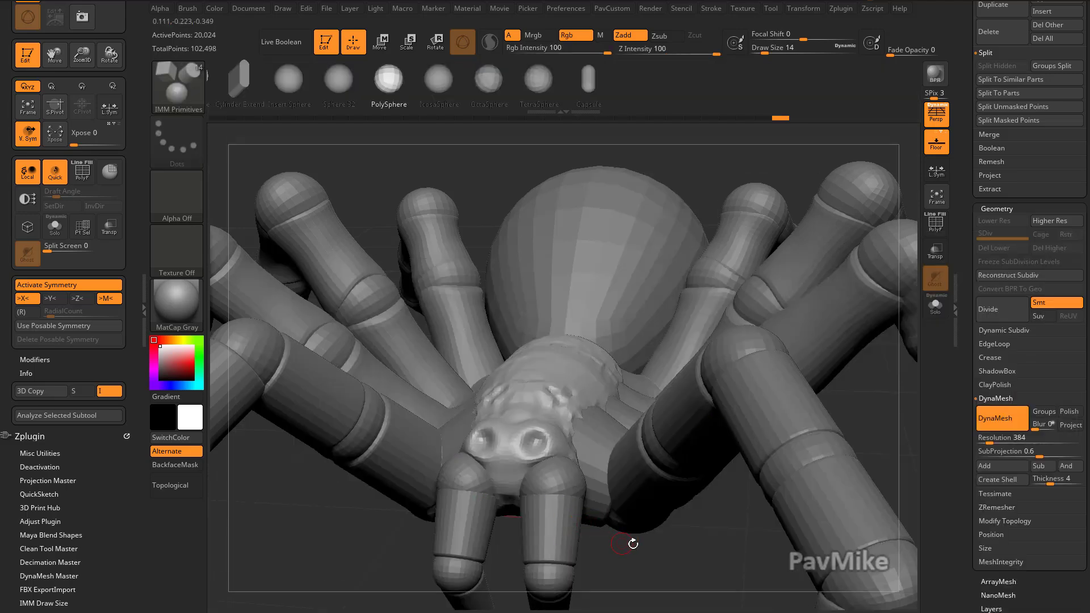
{"action": "key", "text": "m"}
{"action": "left_click", "coordinate": [832, 513]}
{"action": "right_click_drag", "start_coordinate": [589, 466], "coordinate": [543, 456]}
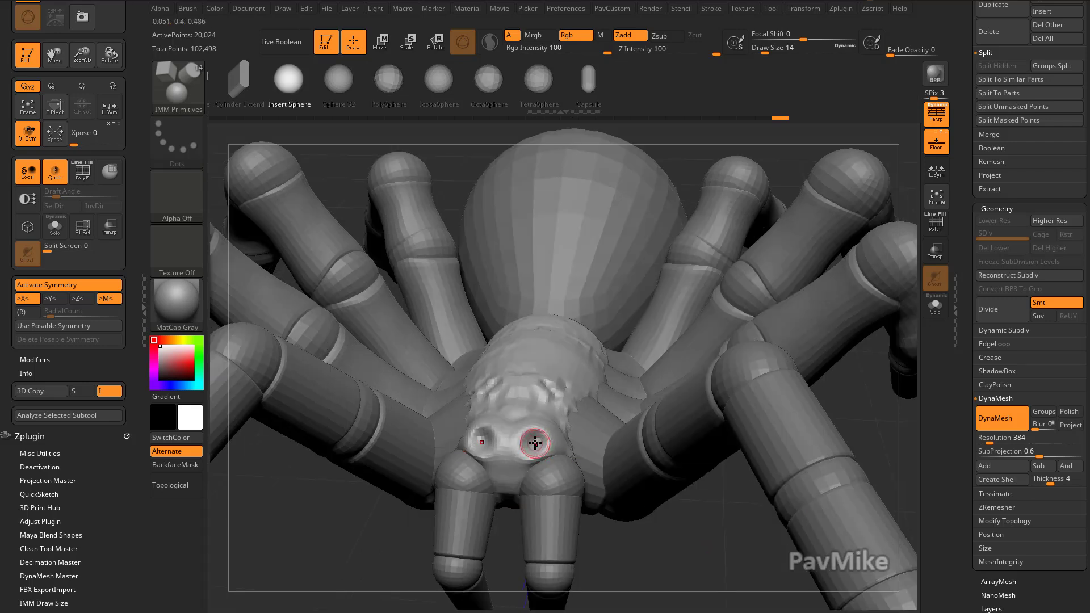
{"action": "left_click_drag", "start_coordinate": [565, 449], "coordinate": [566, 449]}
{"action": "right_click_drag", "start_coordinate": [566, 449], "coordinate": [558, 386]}
Reposition the eye spheres with the Move gizmo and split them off into their own subtool.
{"action": "key", "text": "w"}
{"action": "mouse_move", "coordinate": [552, 378]}
{"action": "left_mouse_down"}
{"action": "mouse_move", "coordinate": [549, 389]}
{"action": "mouse_move", "coordinate": [571, 400]}
{"action": "left_mouse_up"}
{"action": "key", "text": "q"}
{"action": "mouse_move", "coordinate": [976, 423]}
{"action": "left_mouse_down"}
{"action": "mouse_move", "coordinate": [977, 411]}
{"action": "mouse_move", "coordinate": [970, 448]}
{"action": "mouse_move", "coordinate": [995, 517]}
{"action": "left_mouse_up"}
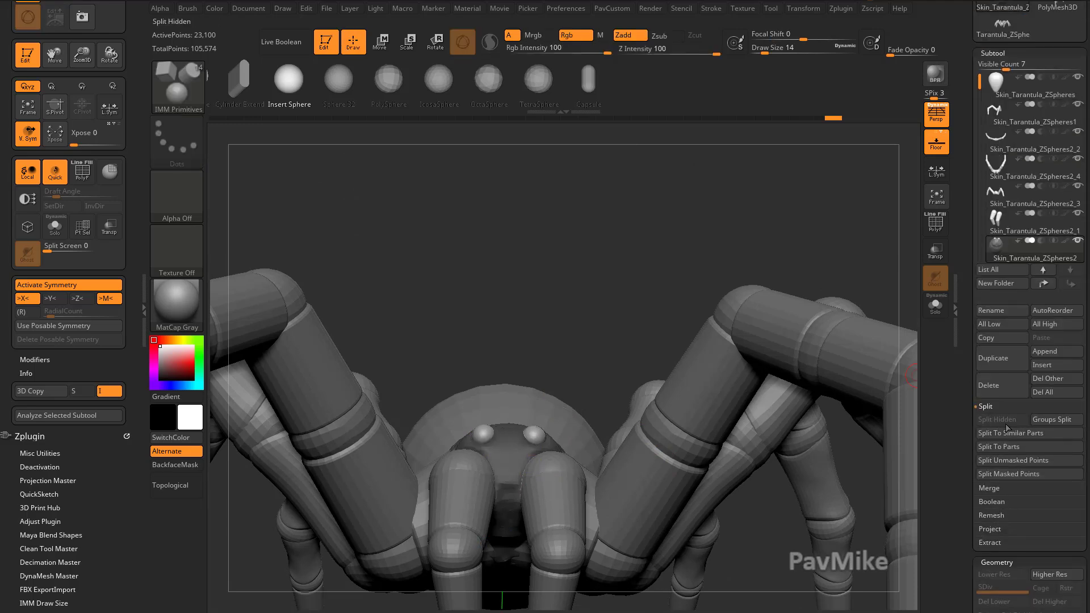
{"action": "left_click", "coordinate": [1008, 461]}
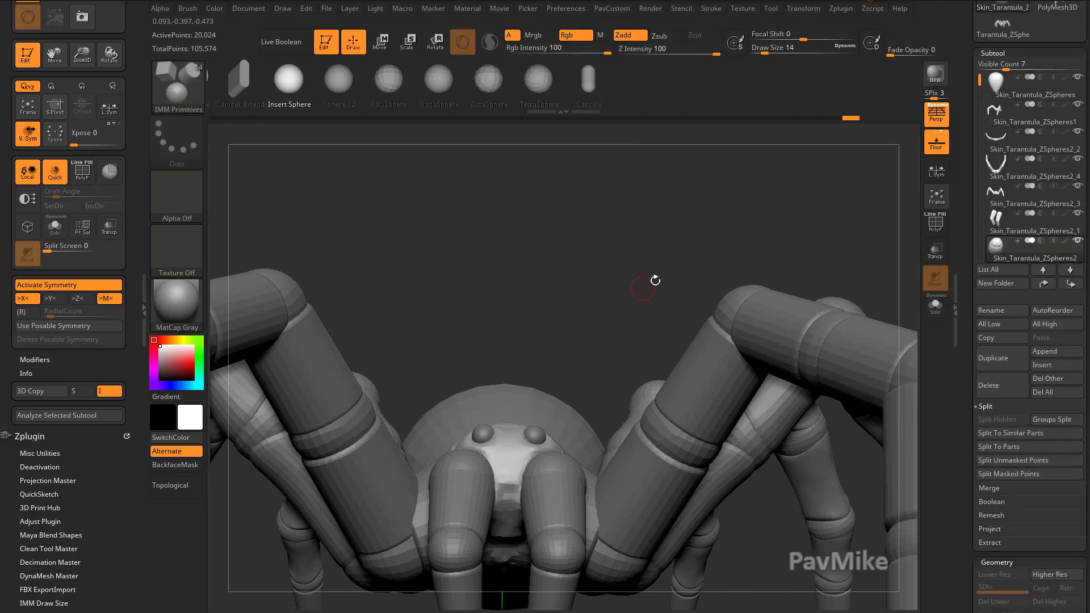
Nudge the eye spheres into place on the head with the Move gizmo.
{"action": "right_click_drag", "start_coordinate": [649, 282], "coordinate": [574, 408]}
{"action": "left_click", "coordinate": [532, 445], "text": "alt"}
{"action": "mouse_move", "coordinate": [650, 588]}
{"action": "right_mouse_down"}
{"action": "mouse_move", "coordinate": [688, 506]}
{"action": "mouse_move", "coordinate": [689, 460]}
{"action": "right_mouse_up"}
{"action": "key", "text": "w"}
{"action": "left_click_drag", "start_coordinate": [590, 339], "coordinate": [588, 346]}
{"action": "key", "text": "q"}
Select the front body subtool and sculpt around the eye spheres with the Standard brush.
{"action": "mouse_move", "coordinate": [670, 252]}
{"action": "right_mouse_down"}
{"action": "mouse_move", "coordinate": [598, 431]}
{"action": "mouse_move", "coordinate": [722, 455]}
{"action": "mouse_move", "coordinate": [647, 454]}
{"action": "mouse_move", "coordinate": [645, 418]}
{"action": "mouse_move", "coordinate": [599, 406]}
{"action": "right_mouse_up"}
{"action": "left_click", "coordinate": [564, 397], "text": "alt"}
{"action": "key", "text": "b"}
{"action": "key", "text": "s"}
{"action": "key", "text": "t"}
{"action": "left_click_drag", "start_coordinate": [603, 357], "coordinate": [574, 349]}
{"action": "right_click_drag", "start_coordinate": [607, 364], "coordinate": [612, 348]}
{"action": "left_click_drag", "start_coordinate": [612, 348], "coordinate": [594, 371]}
{"action": "left_click_drag", "start_coordinate": [595, 370], "coordinate": [585, 374], "text": "shift"}
{"action": "mouse_move", "coordinate": [659, 391]}
{"action": "right_mouse_down", "text": "shift"}
{"action": "mouse_move", "coordinate": [740, 365]}
{"action": "mouse_move", "coordinate": [701, 234]}
{"action": "mouse_move", "coordinate": [586, 418]}
{"action": "right_mouse_up", "text": "shift"}
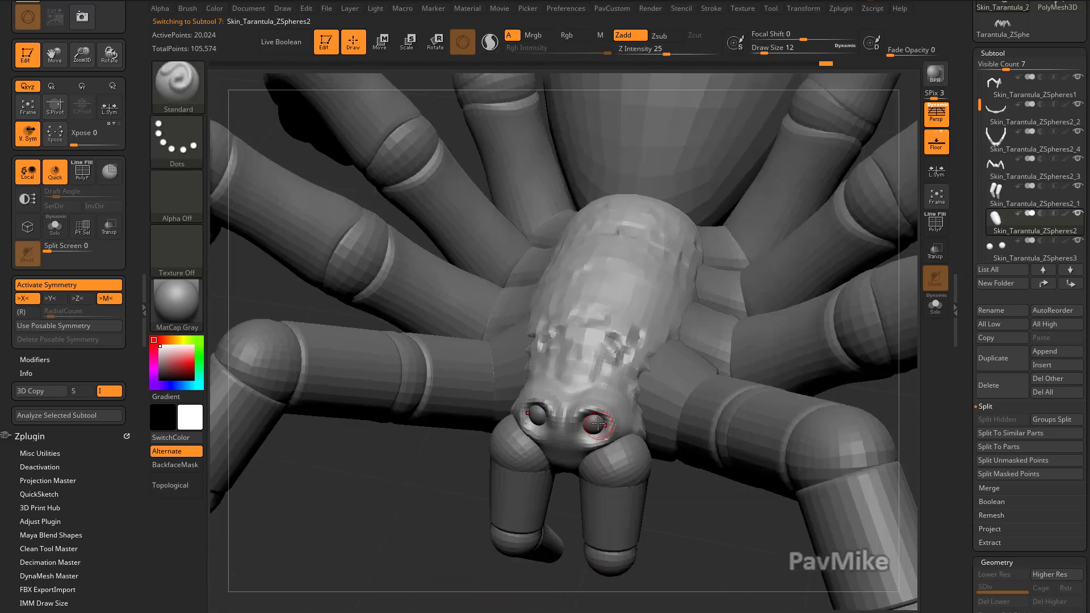
Reshape the head area beside the eyes with the Move brush.
{"action": "key", "text": "b"}
{"action": "key", "text": "m"}
{"action": "key", "text": "v"}
{"action": "right_click_drag", "start_coordinate": [649, 479], "coordinate": [606, 417]}
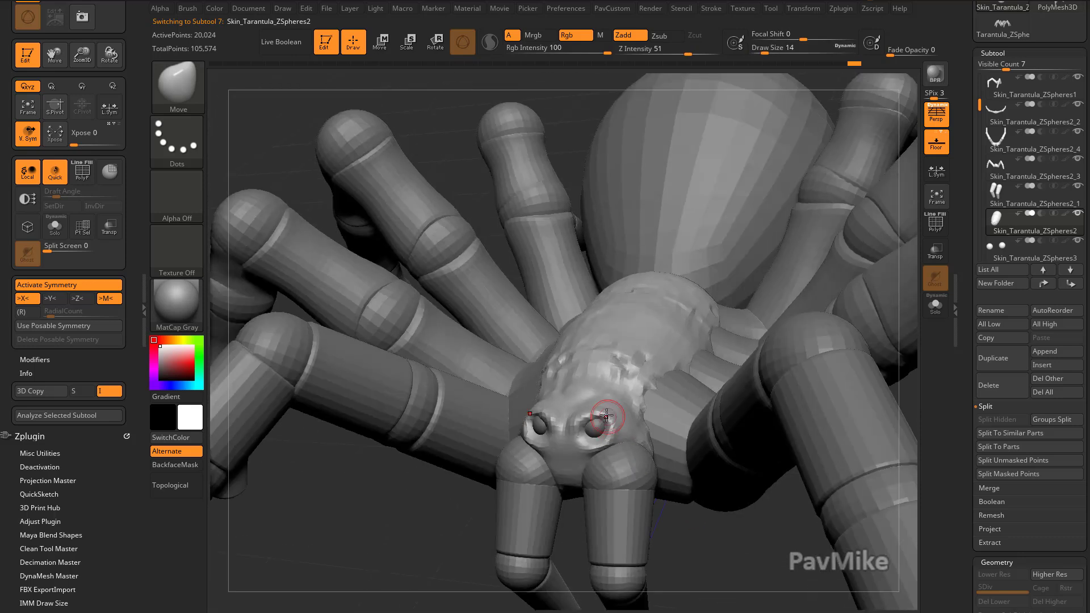
{"action": "right_click_drag", "start_coordinate": [507, 507], "coordinate": [553, 470]}
Refine the sockets below the eyes with further Standard brush strokes.
{"action": "key", "text": "b"}
{"action": "key", "text": "s"}
{"action": "key", "text": "t"}
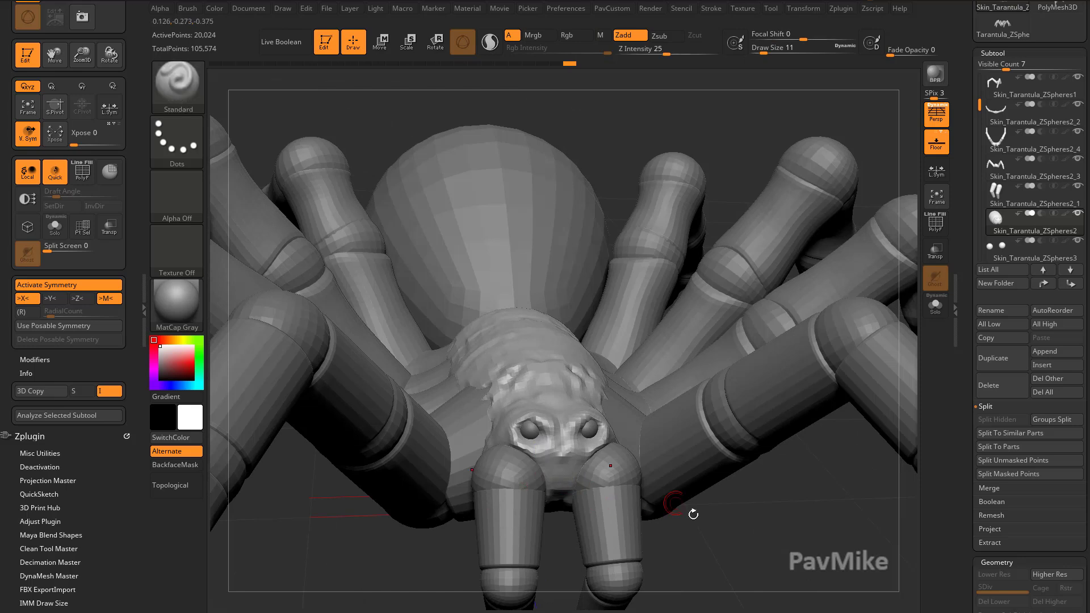
{"action": "right_click_drag", "start_coordinate": [560, 473], "coordinate": [551, 465]}
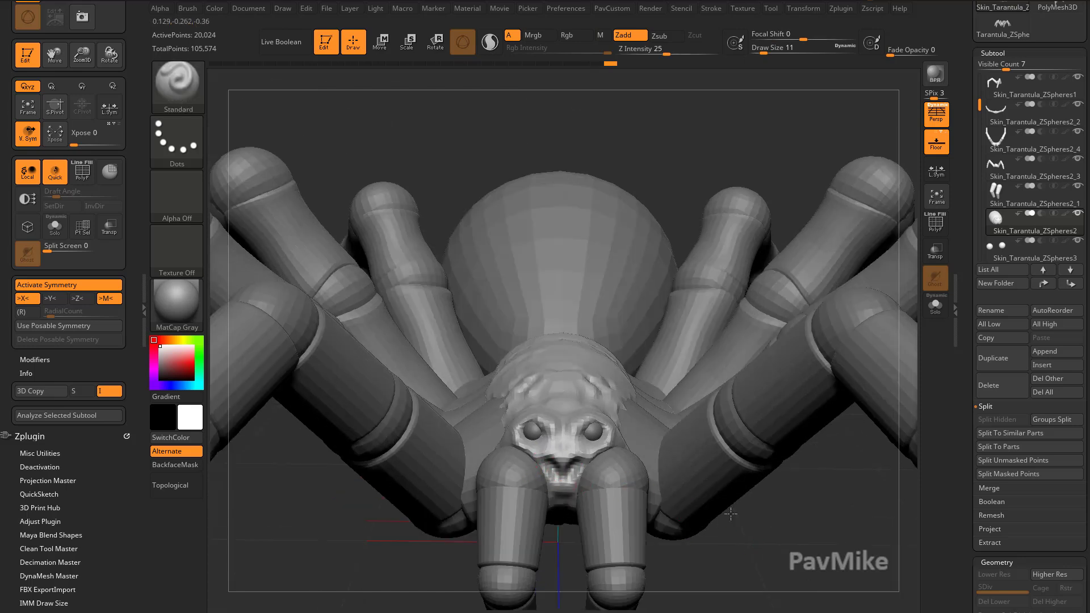